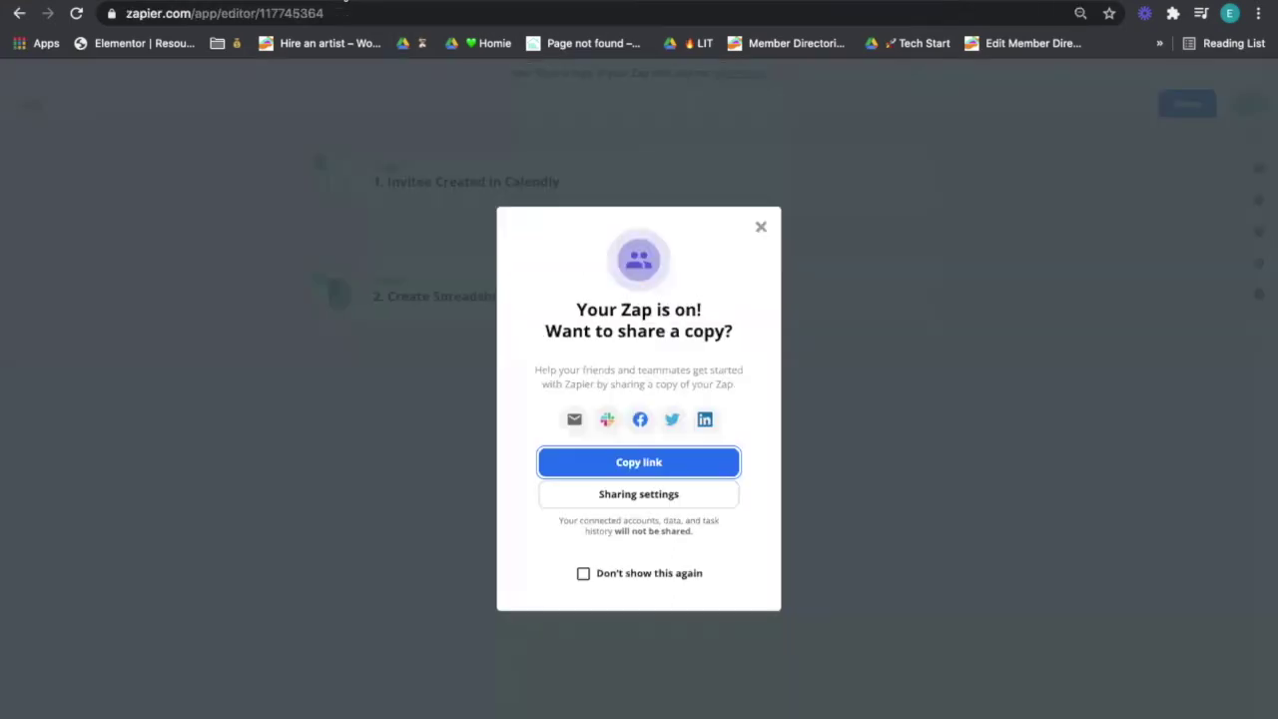
Dismiss the Zap-is-on sharing popup and add a new step after the Google Sheets action
click(766, 230)
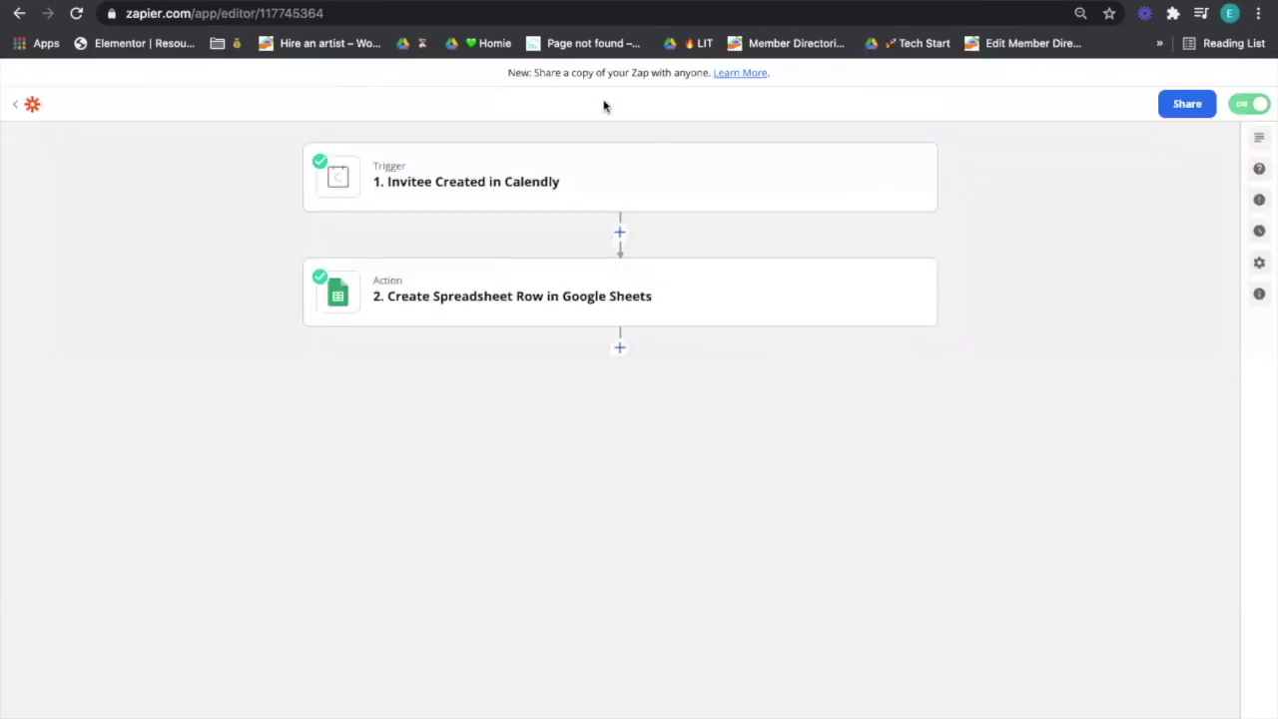
mouse_move(466, 163)
mouse_move(434, 286)
mouse_move(414, 203)
mouse_move(619, 330)
click(619, 346)
Search apps for 'activeca' and choose ActiveCampaign for the new step
text(m)
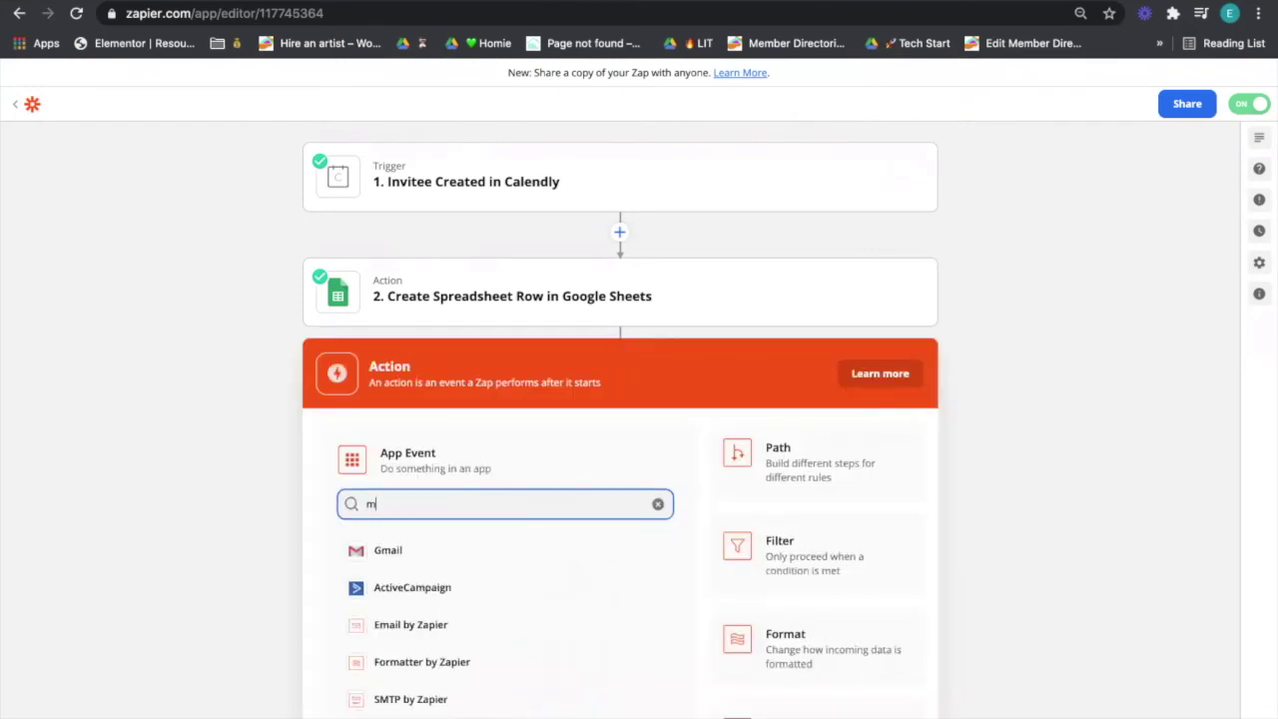
text(ailc)
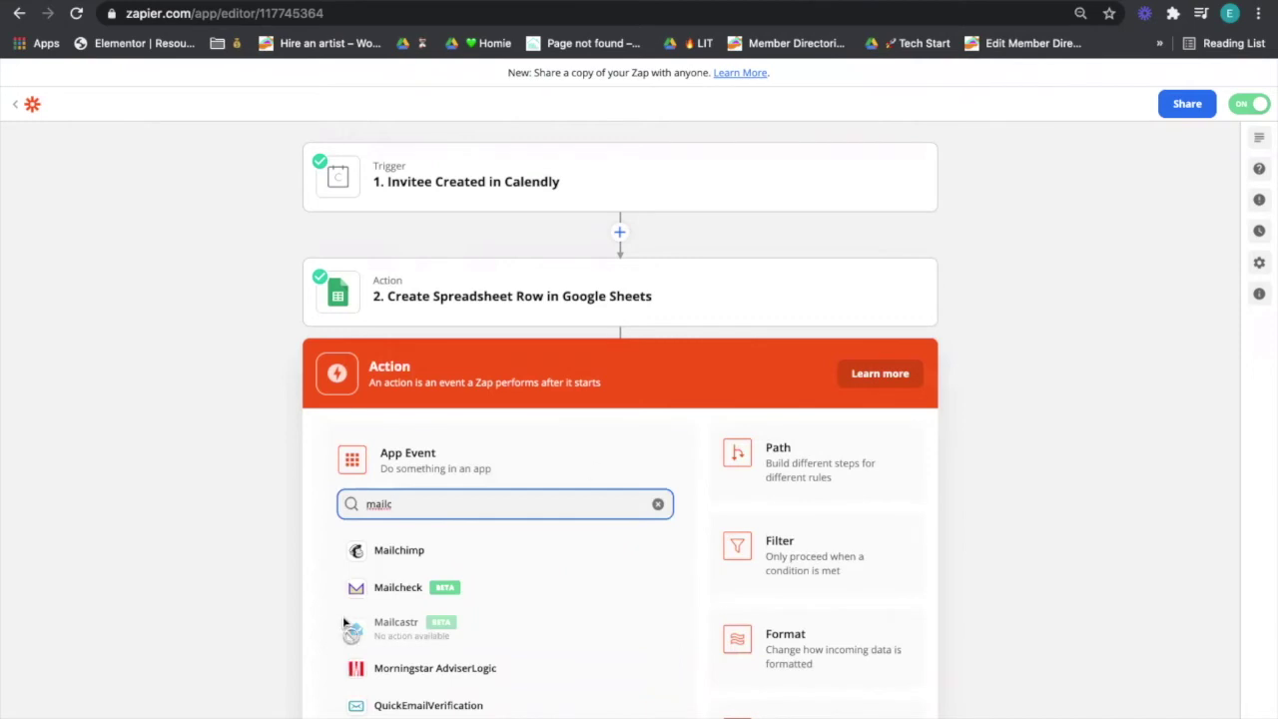
scroll(359, 599, down, 2)
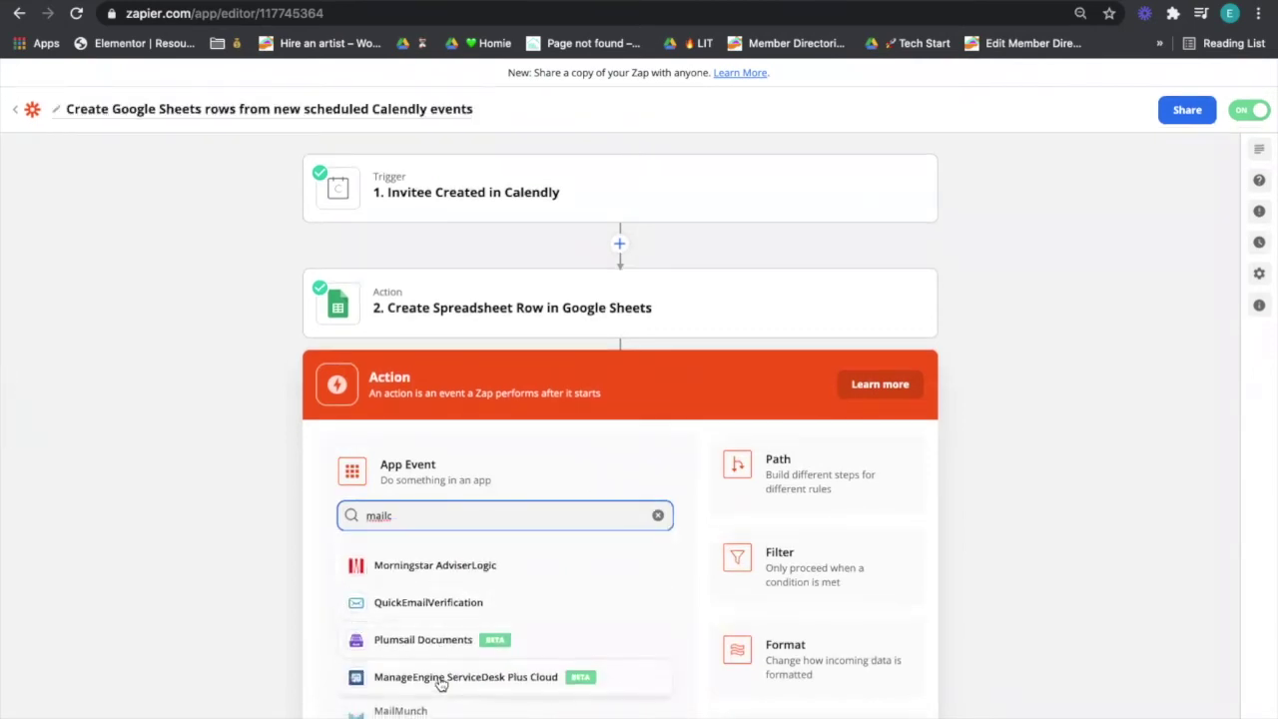
scroll(429, 664, down, 1)
double_click(405, 513)
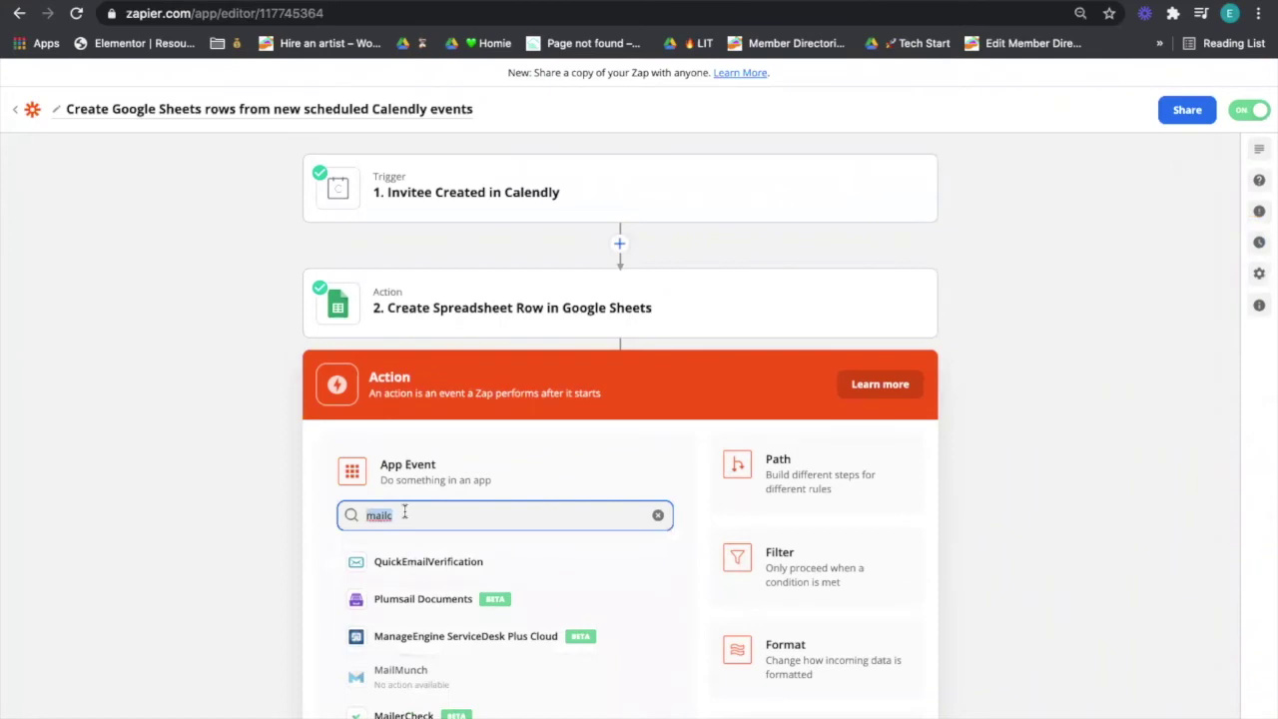
text(activeca)
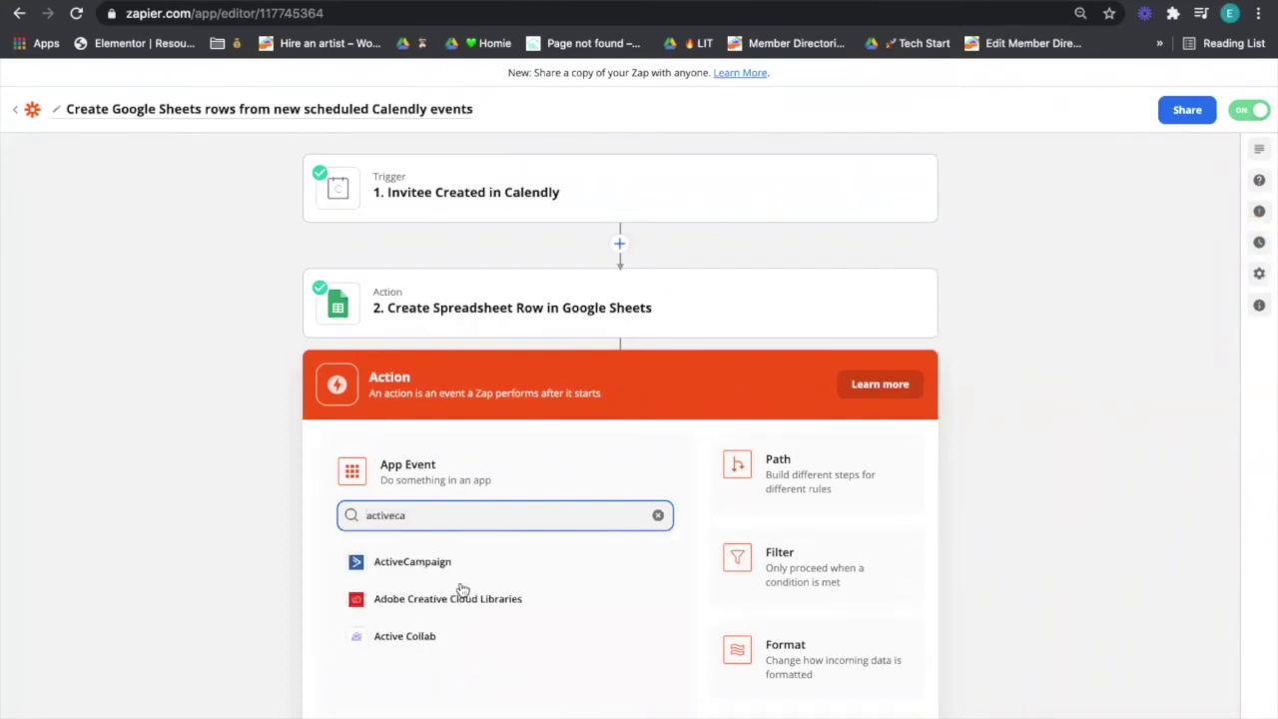
click(485, 565)
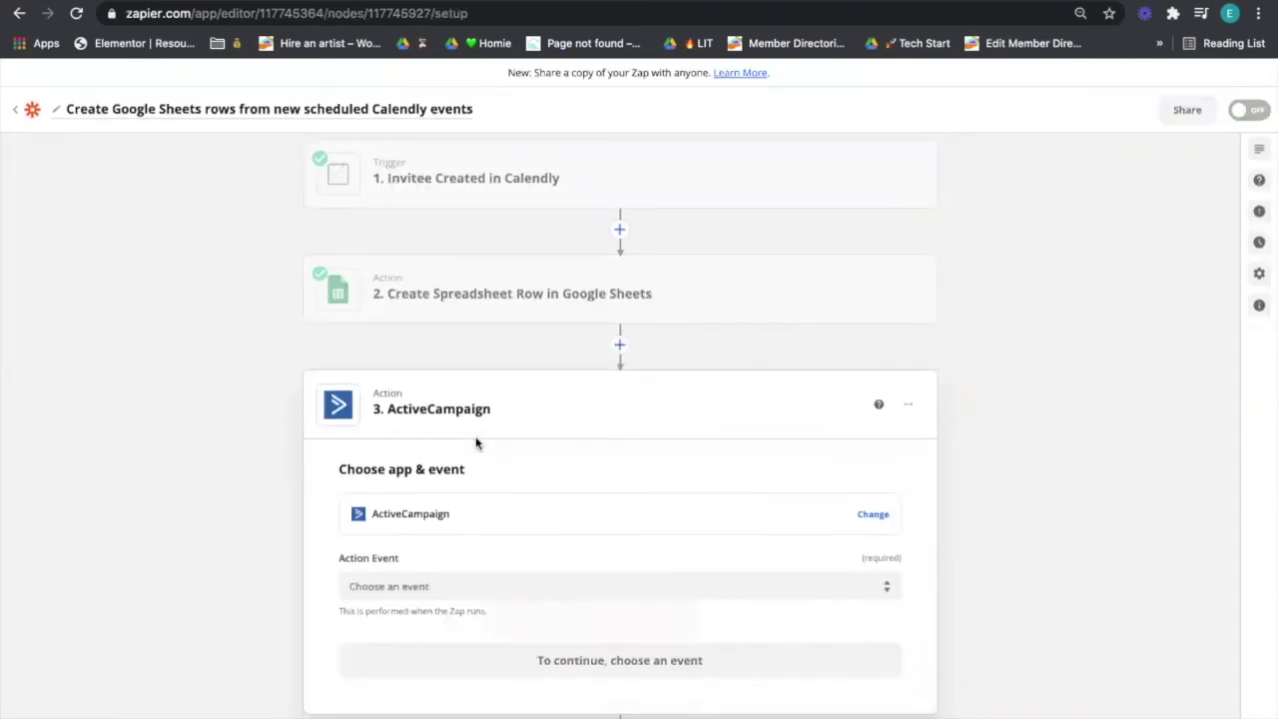
Set the ActiveCampaign action event to Create/Update Contact and continue to the account section
click(511, 591)
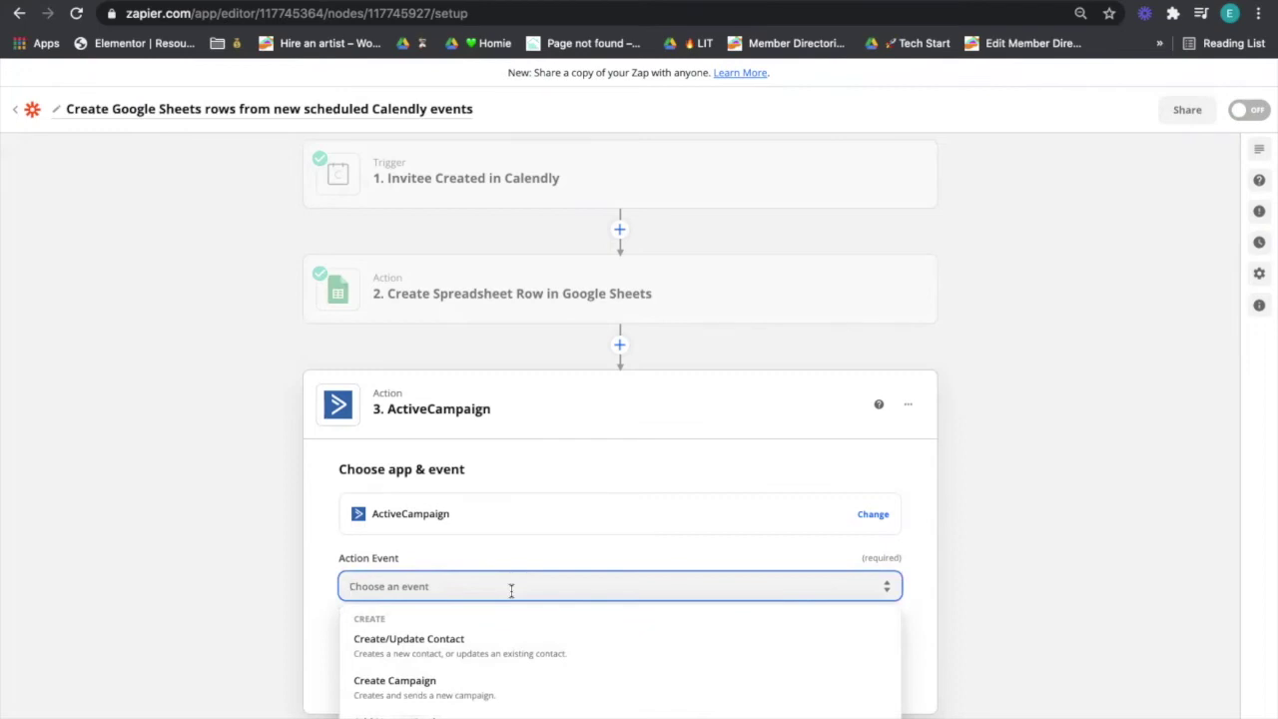
scroll(332, 581, down, 3)
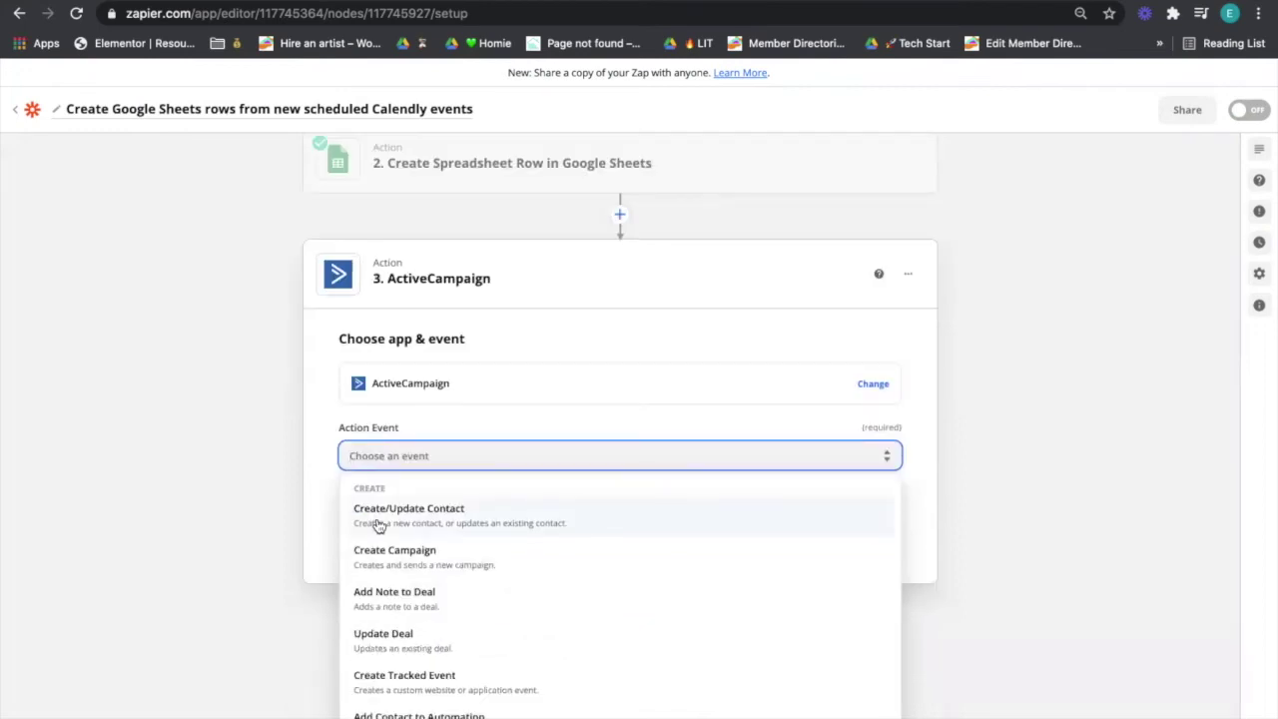
click(378, 526)
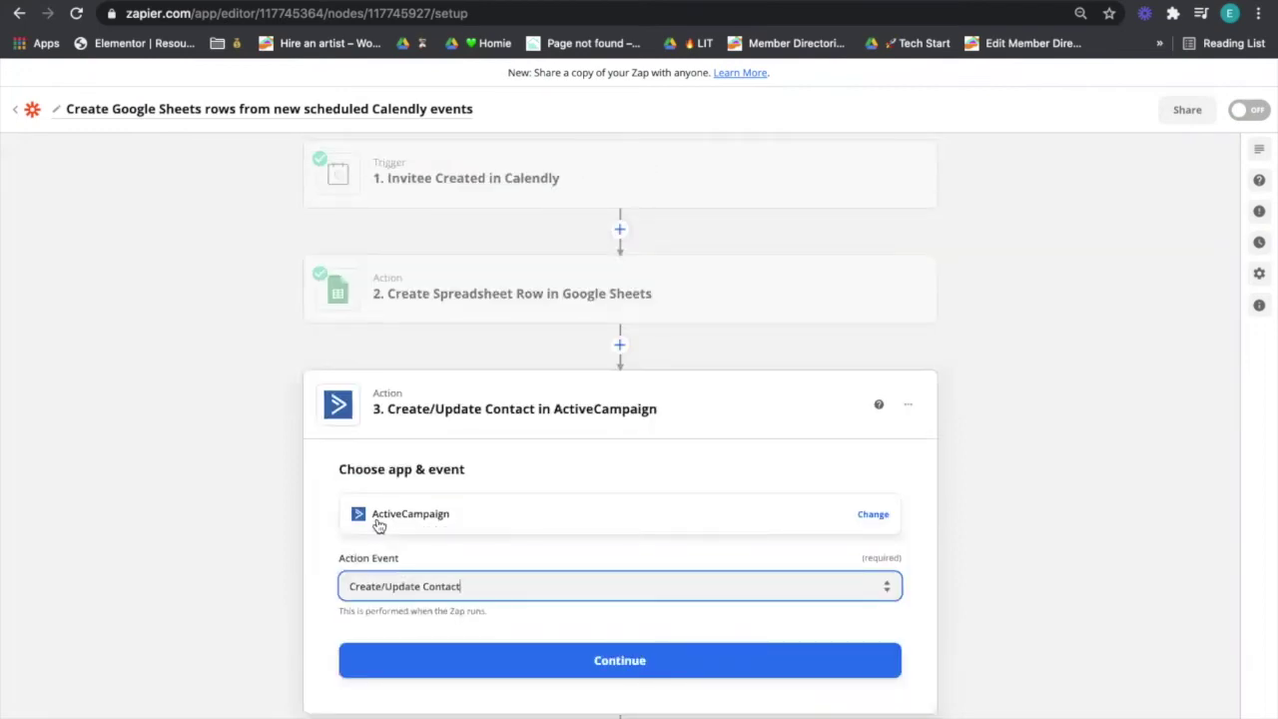
click(699, 661)
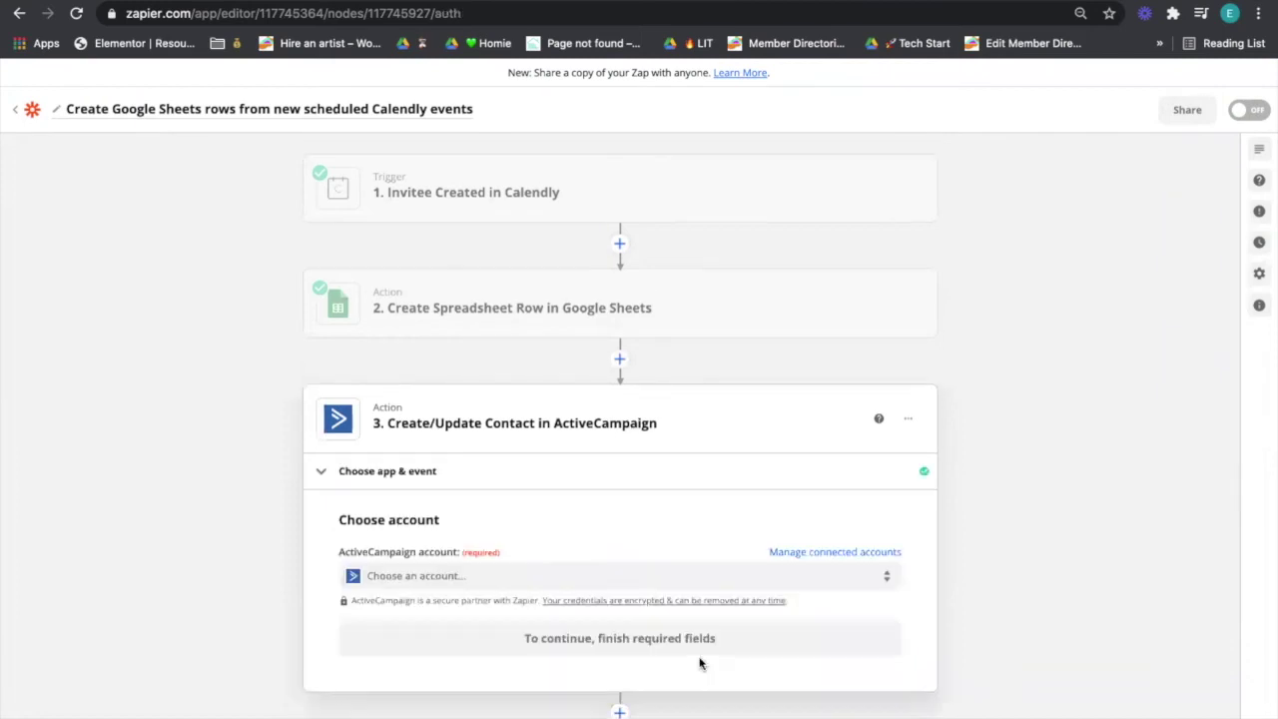
Start connecting an ActiveCampaign account and check ActiveCampaign's settings for the API URL and key
click(708, 581)
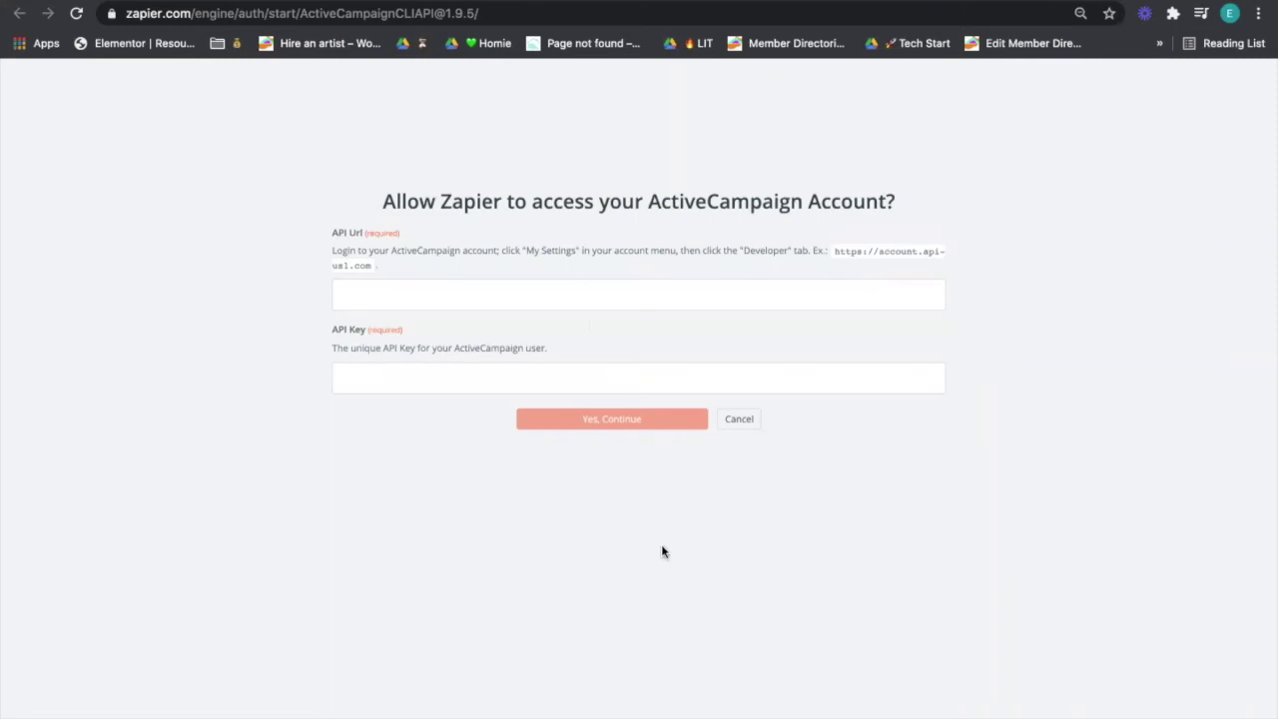
triple_click(616, 250)
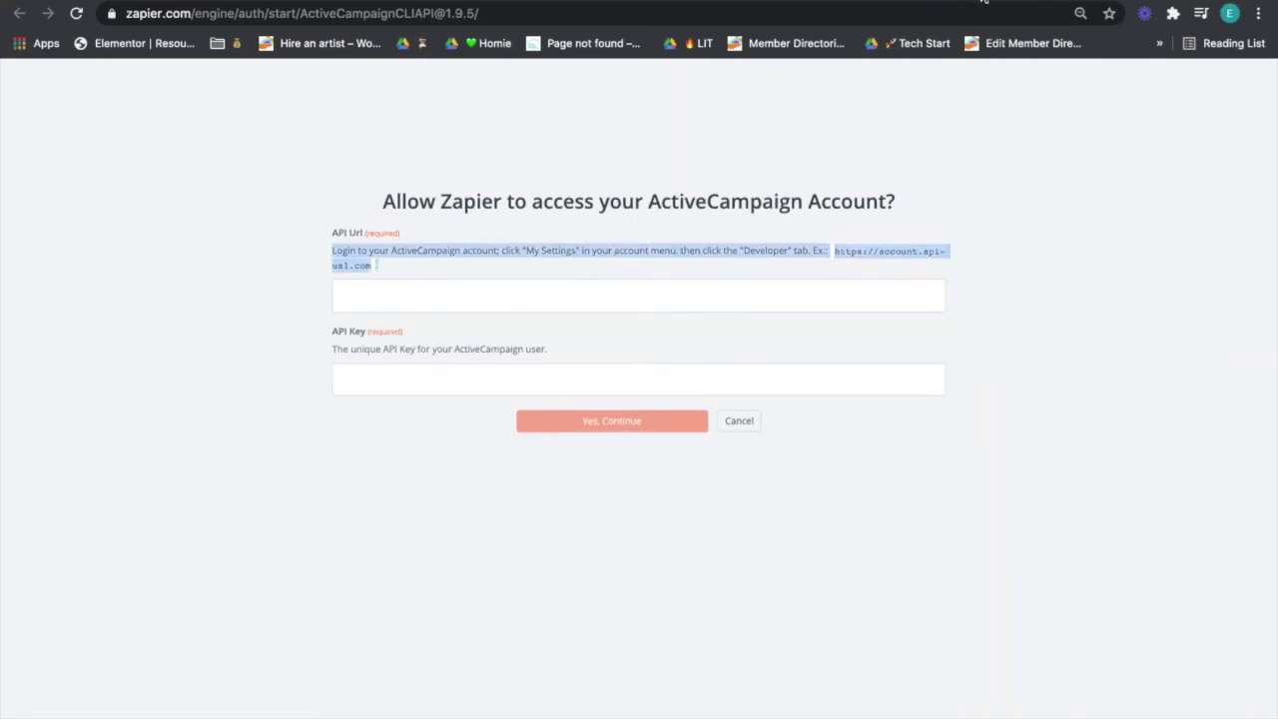
key(ctrl+Tab)
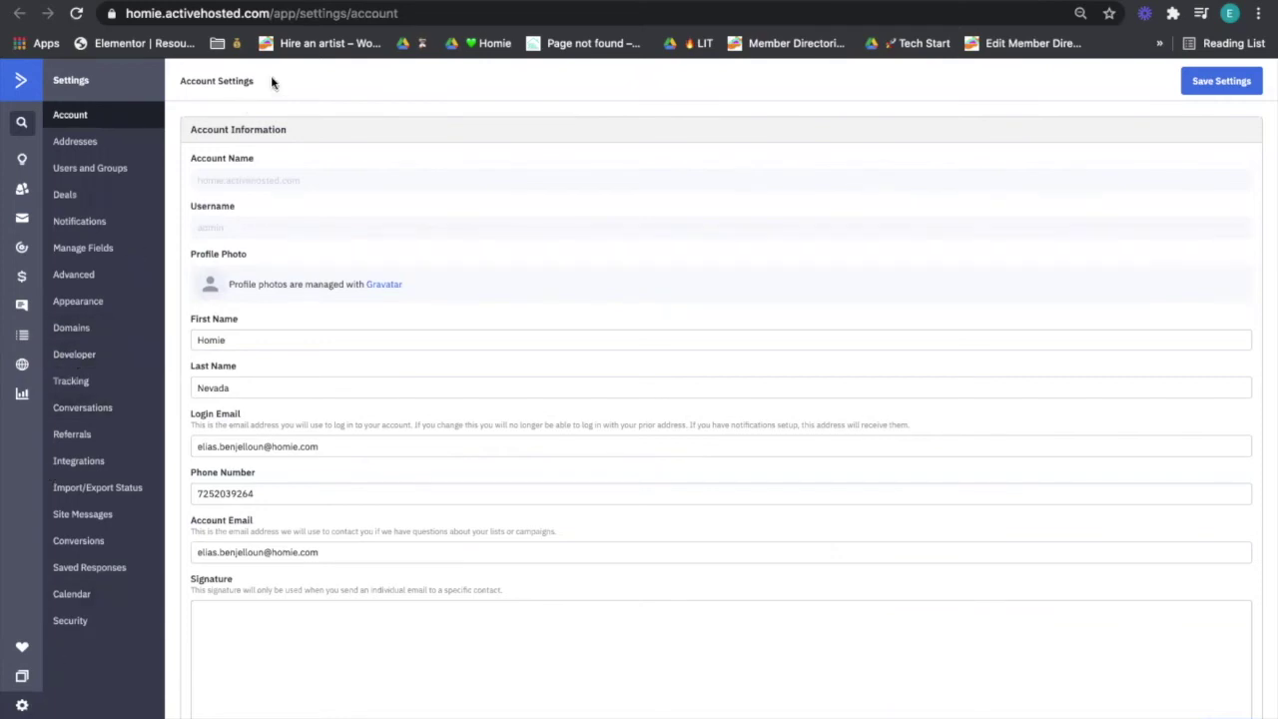
key(super+Tab)
click(544, 260)
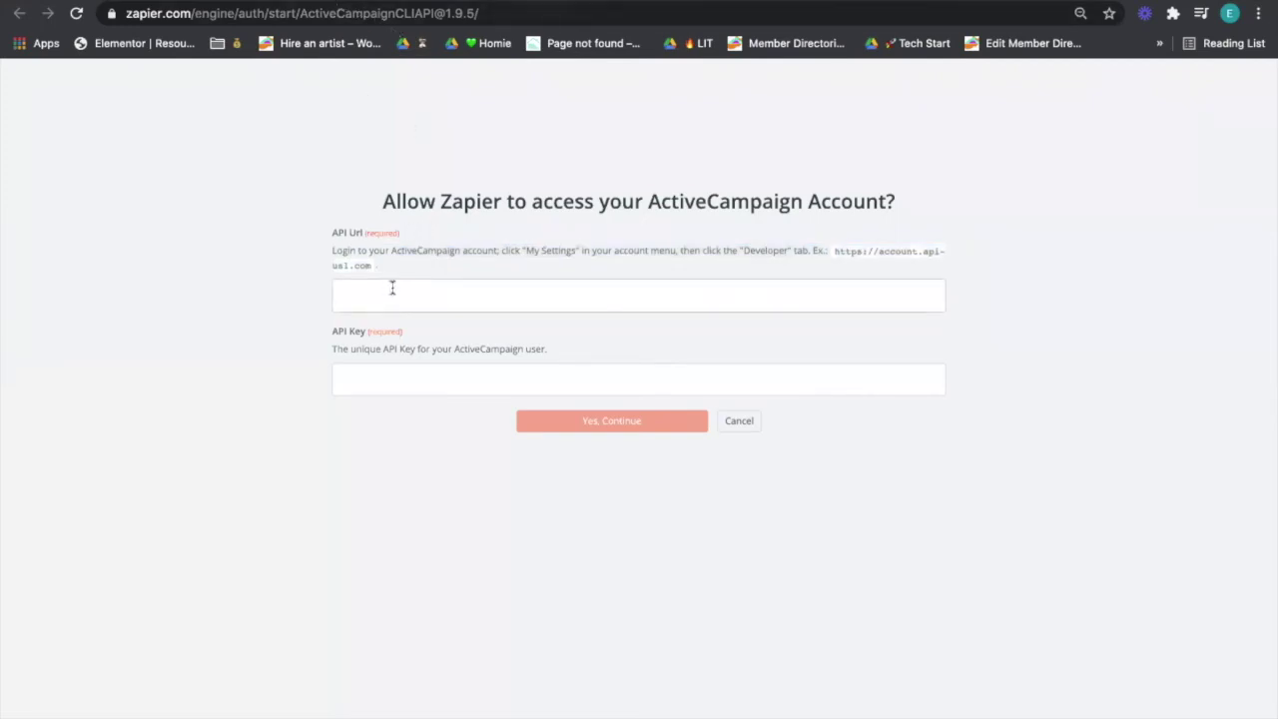
Select the existing ActiveCampaign account for the step and continue to field setup
key(super+Tab)
click(464, 380)
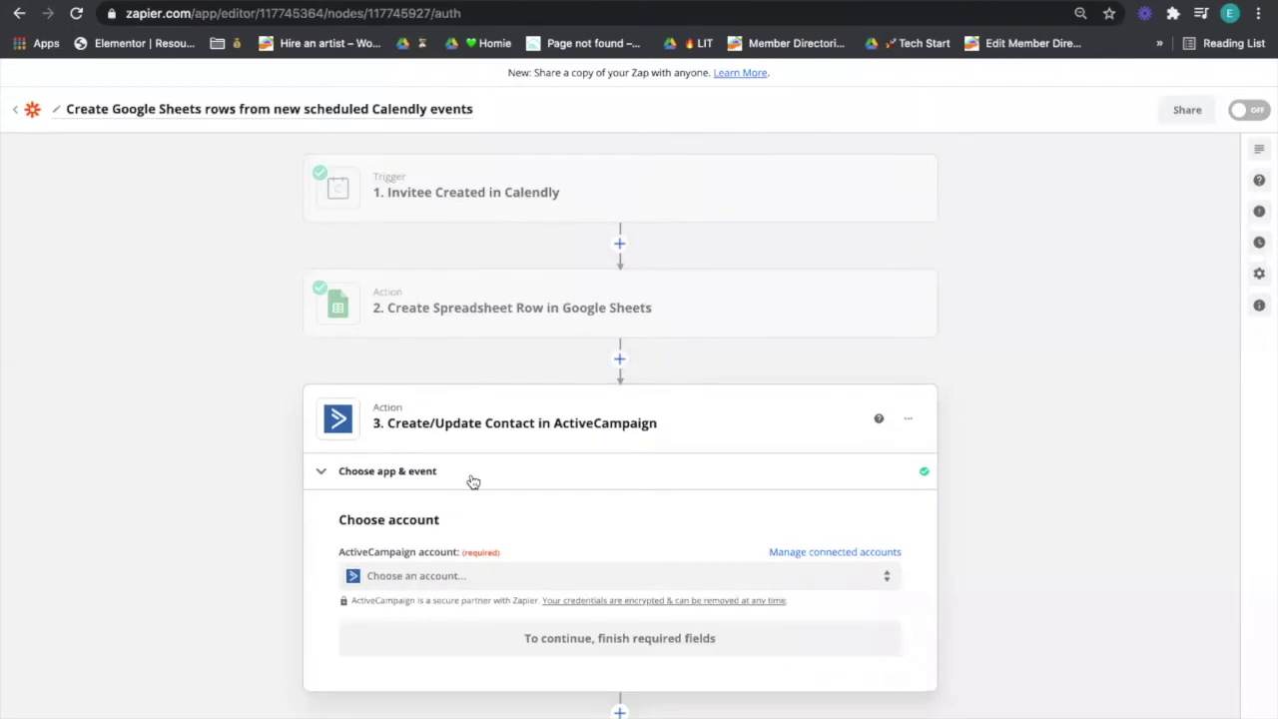
click(512, 583)
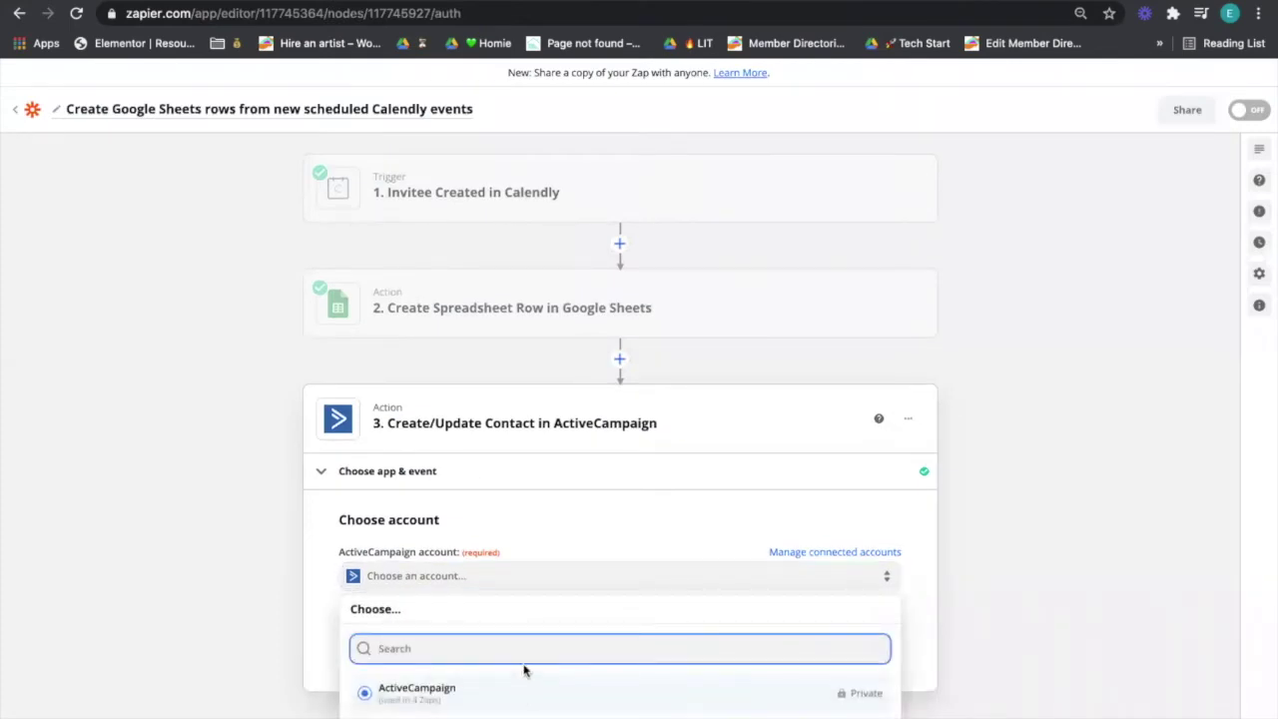
click(523, 687)
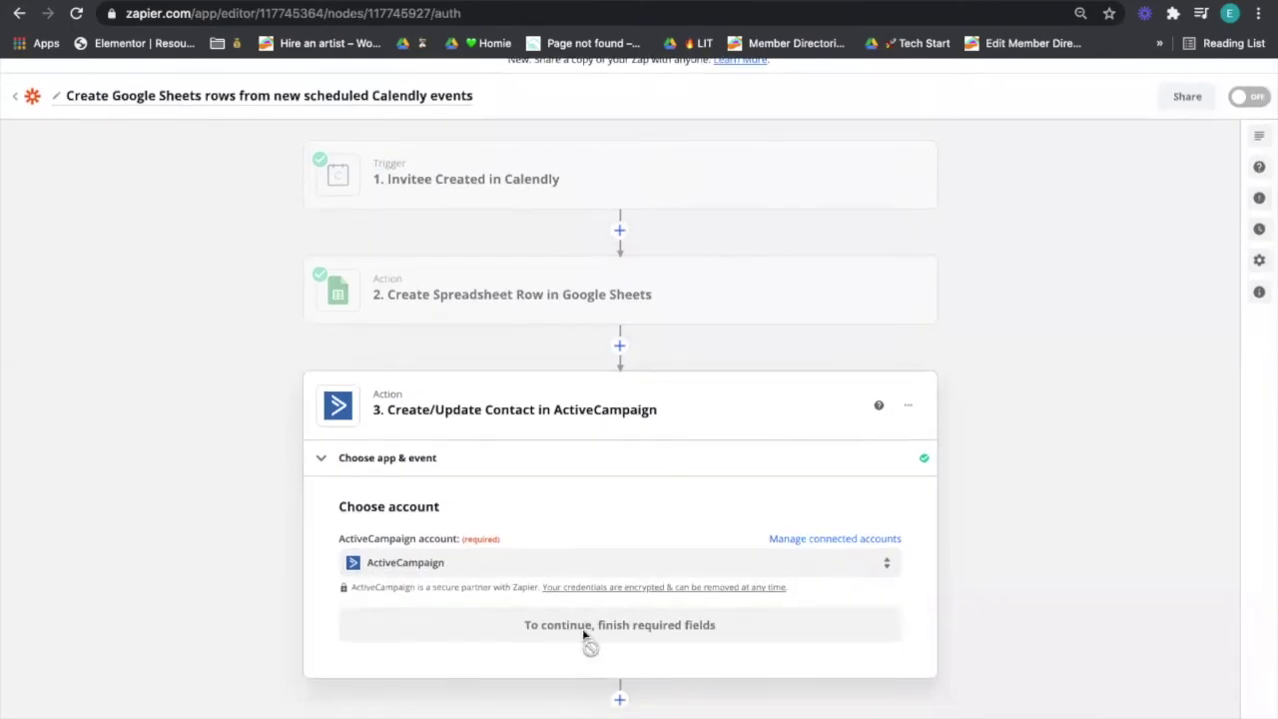
click(584, 629)
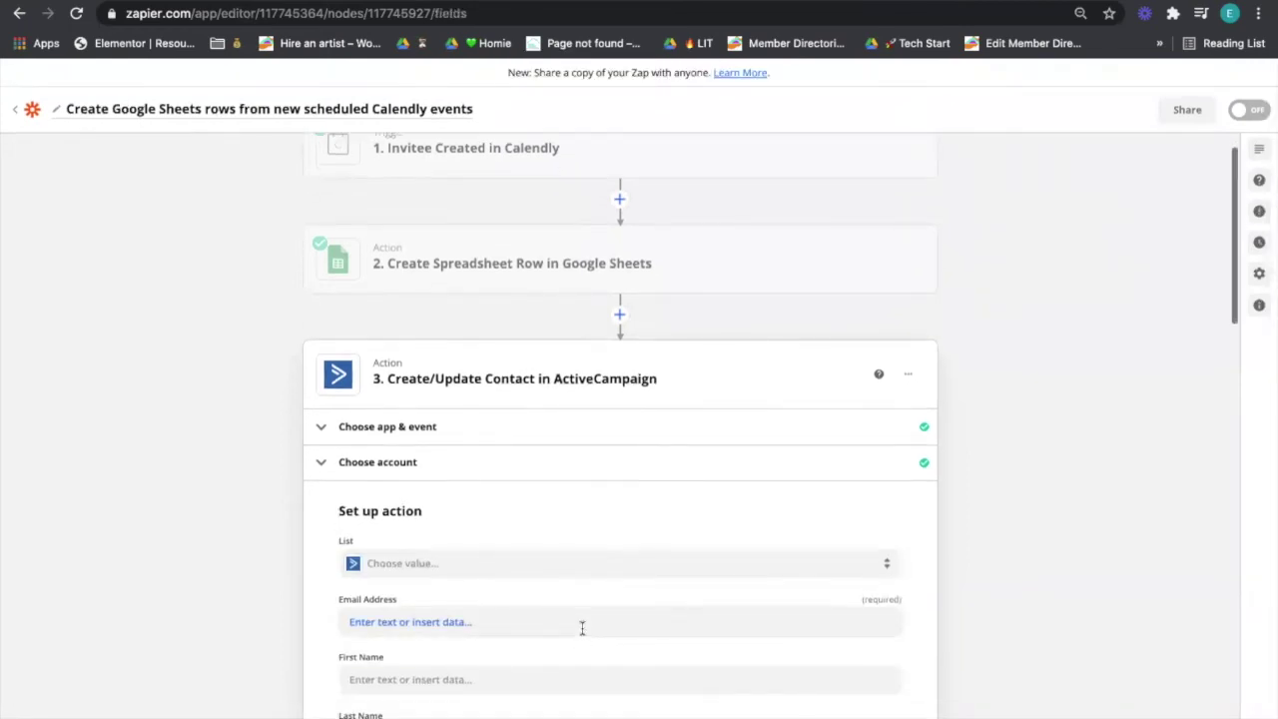
Open the List field's contact list choices, then switch over to the ActiveCampaign account
scroll(549, 573, down, 1)
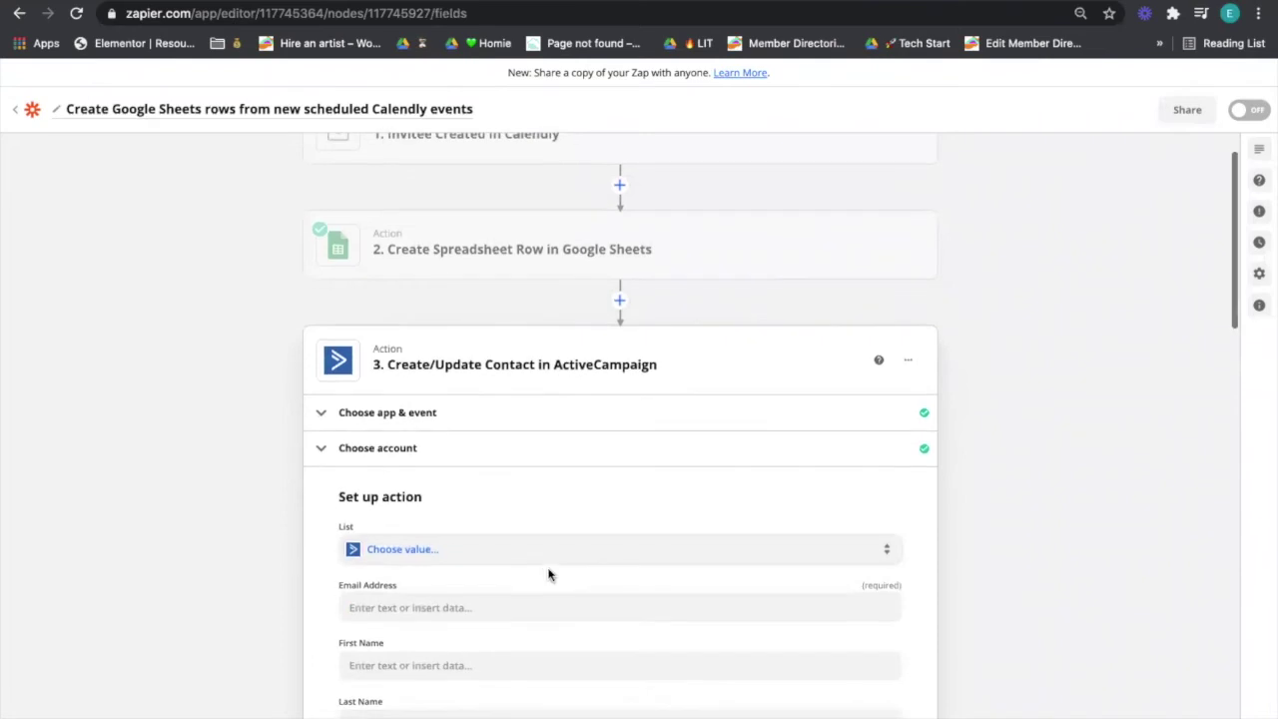
scroll(548, 574, down, 3)
scroll(548, 574, down, 3)
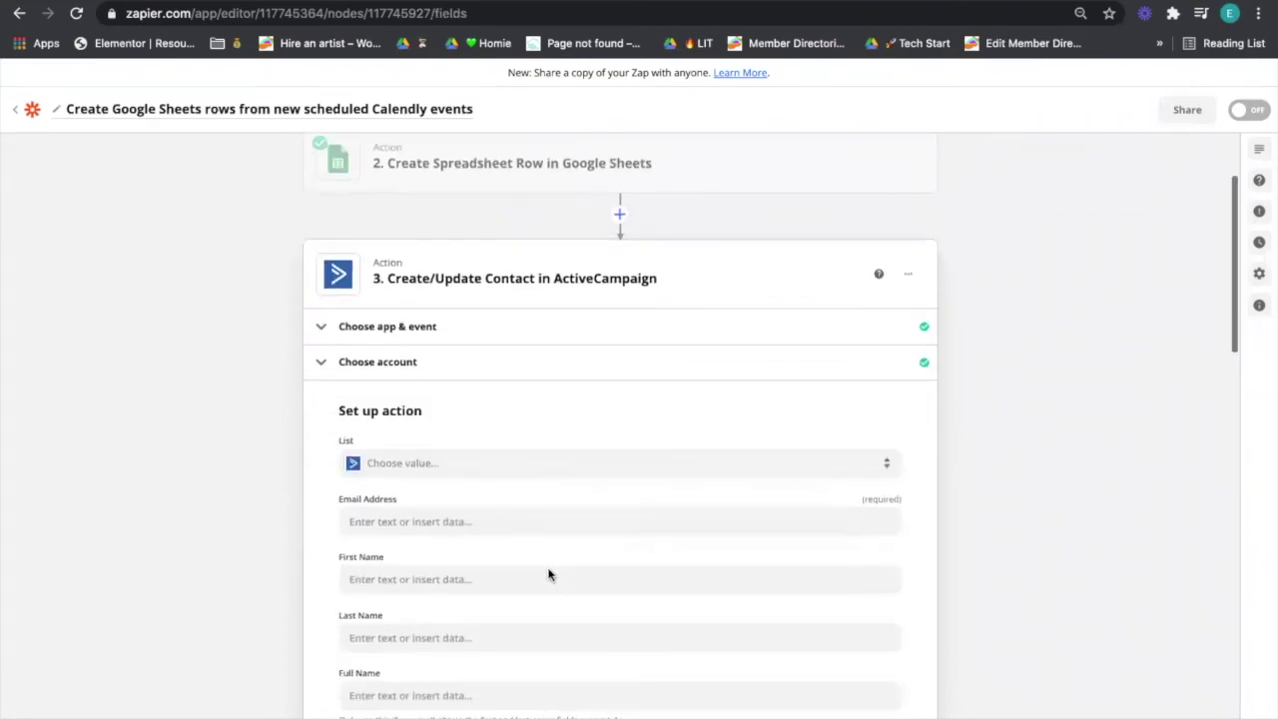
scroll(548, 574, down, 3)
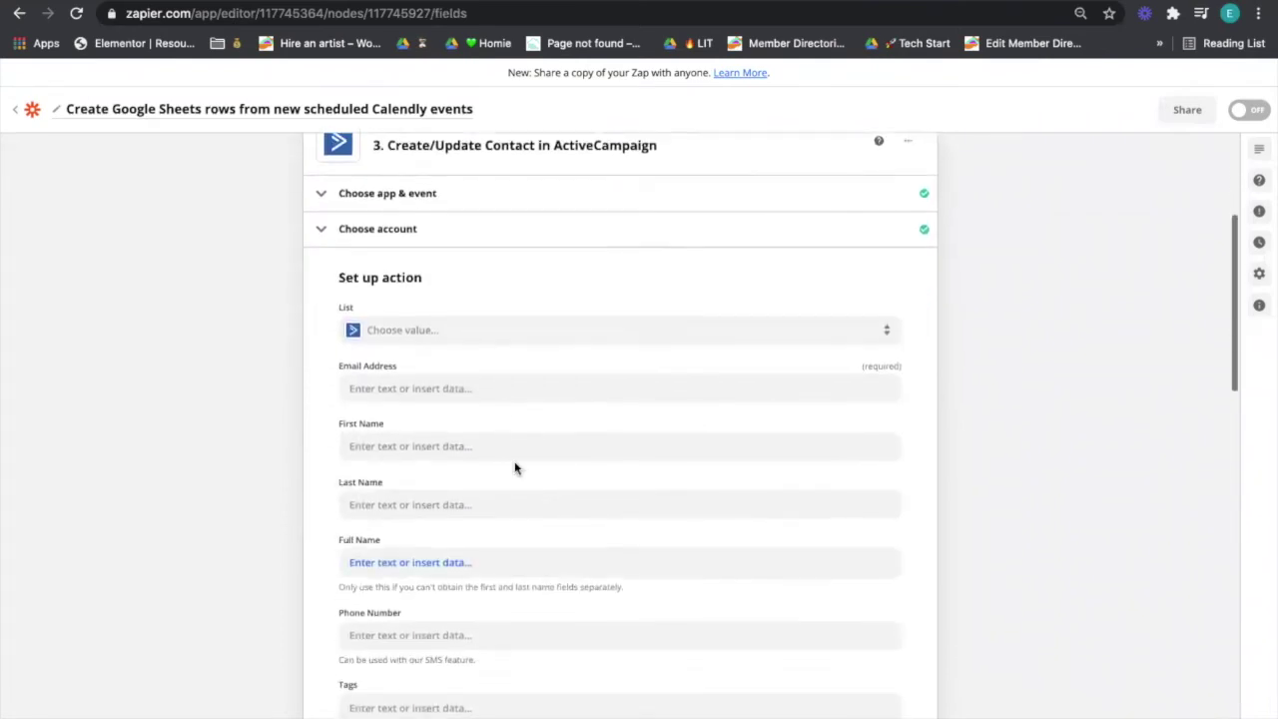
click(479, 331)
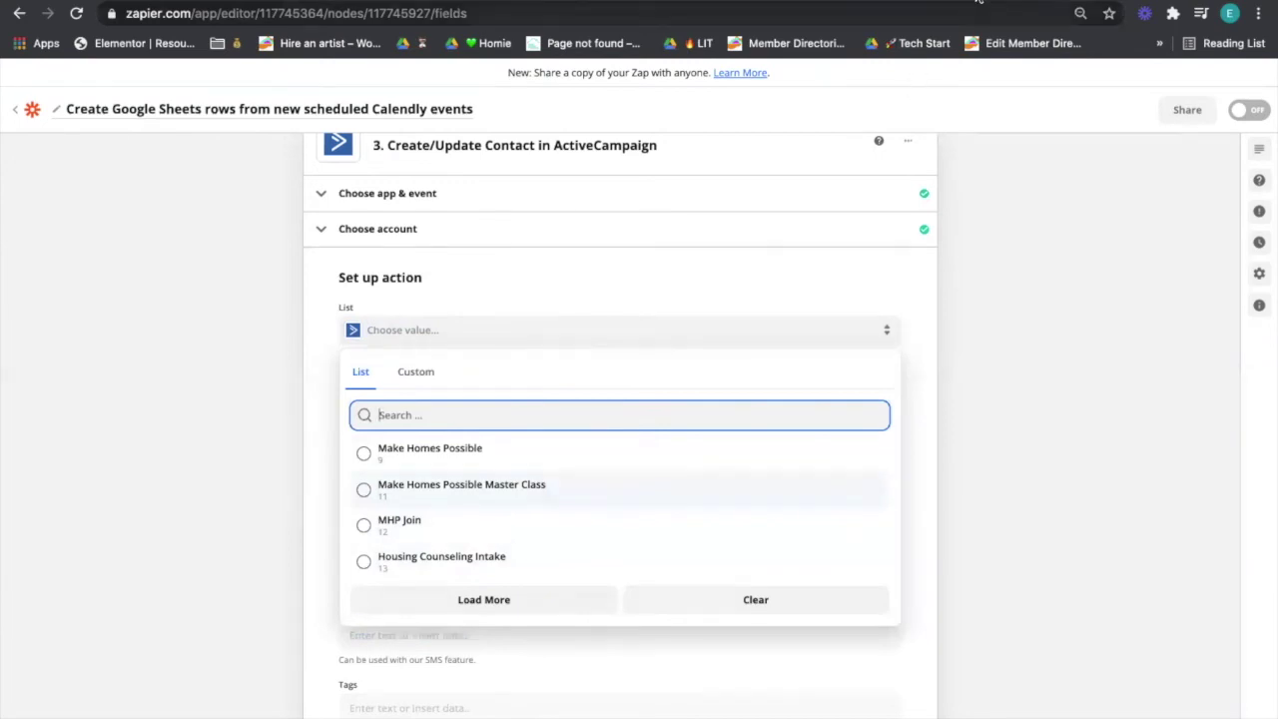
click(978, 2)
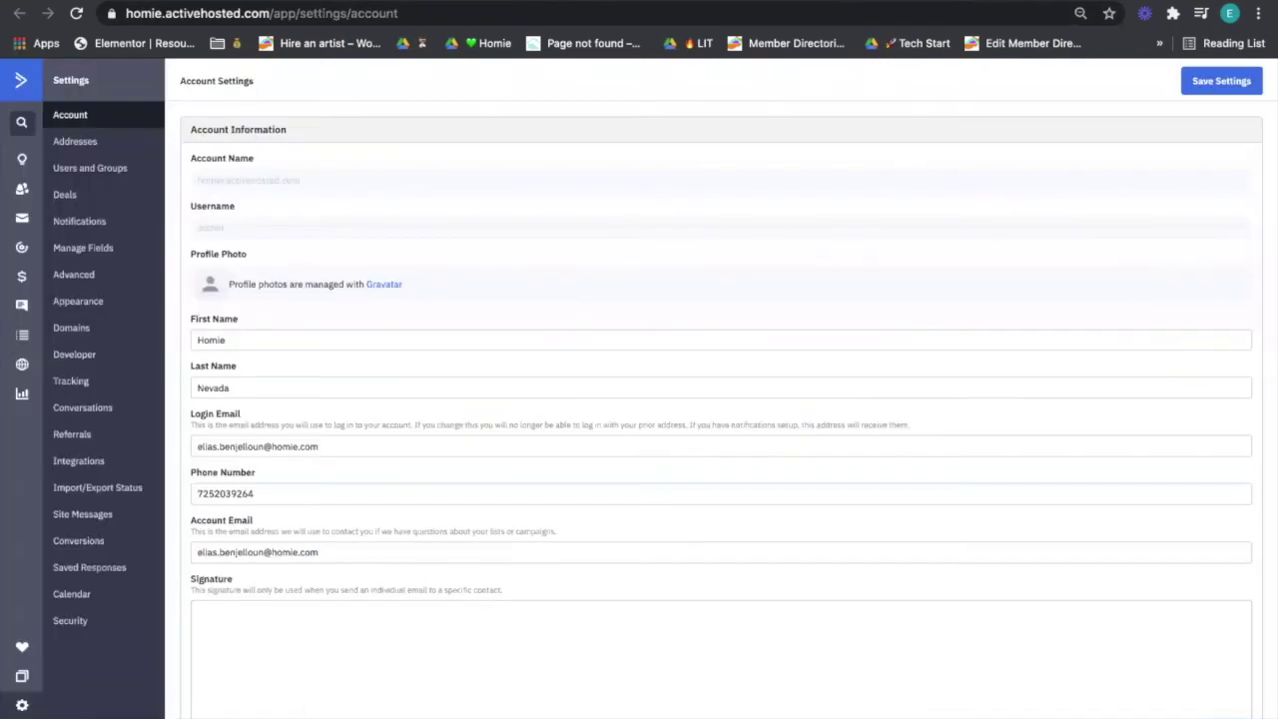
click(15, 345)
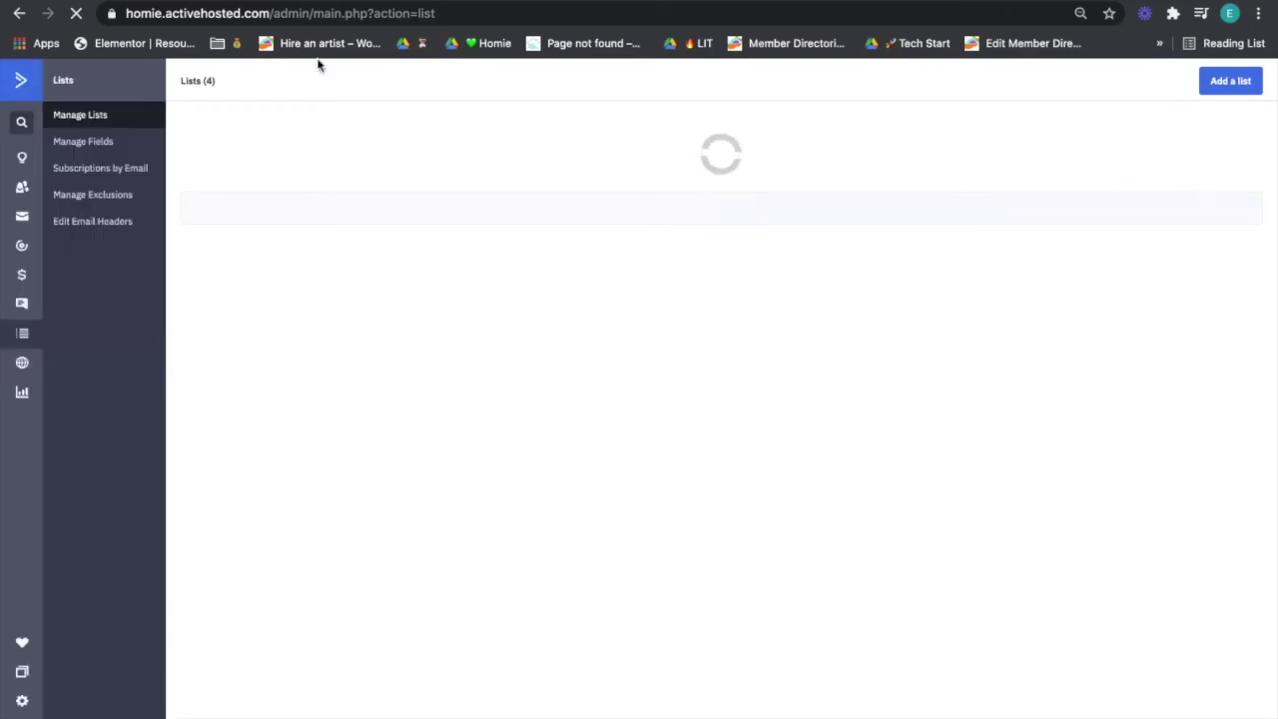
click(420, 2)
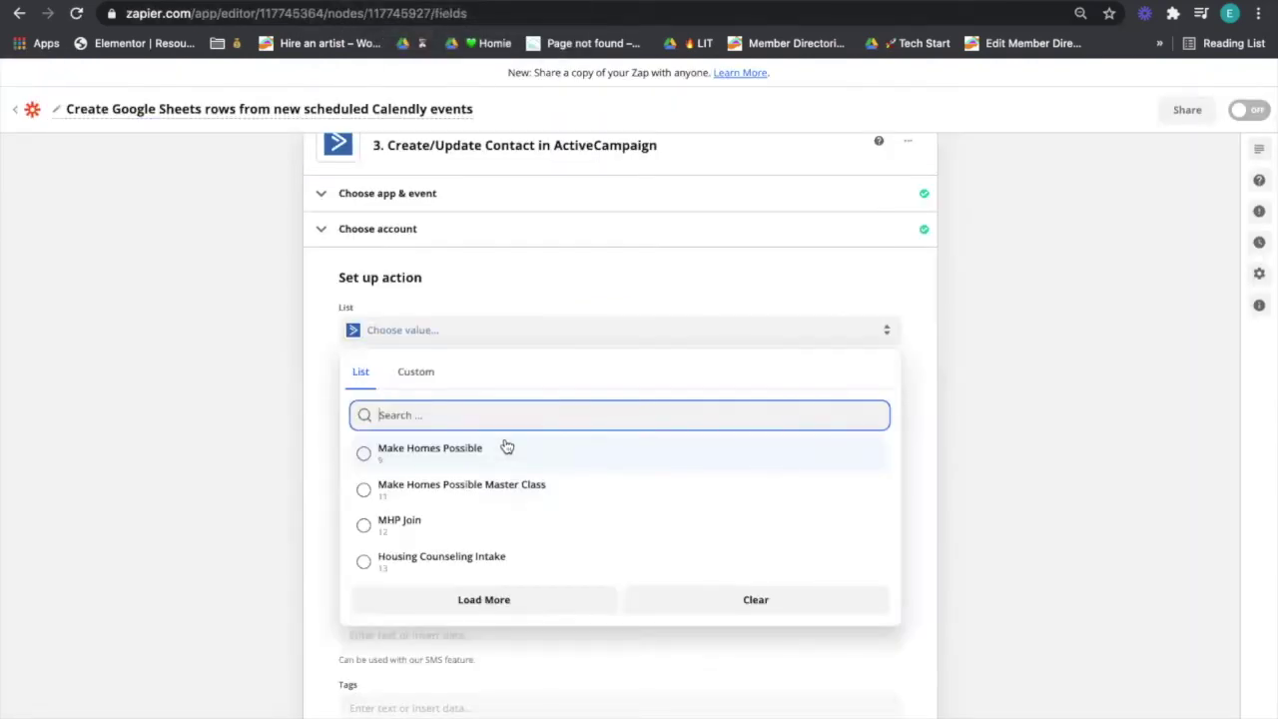
Set List to Make Homes Possible and map Calendly's Invitee Email into Email Address
click(505, 447)
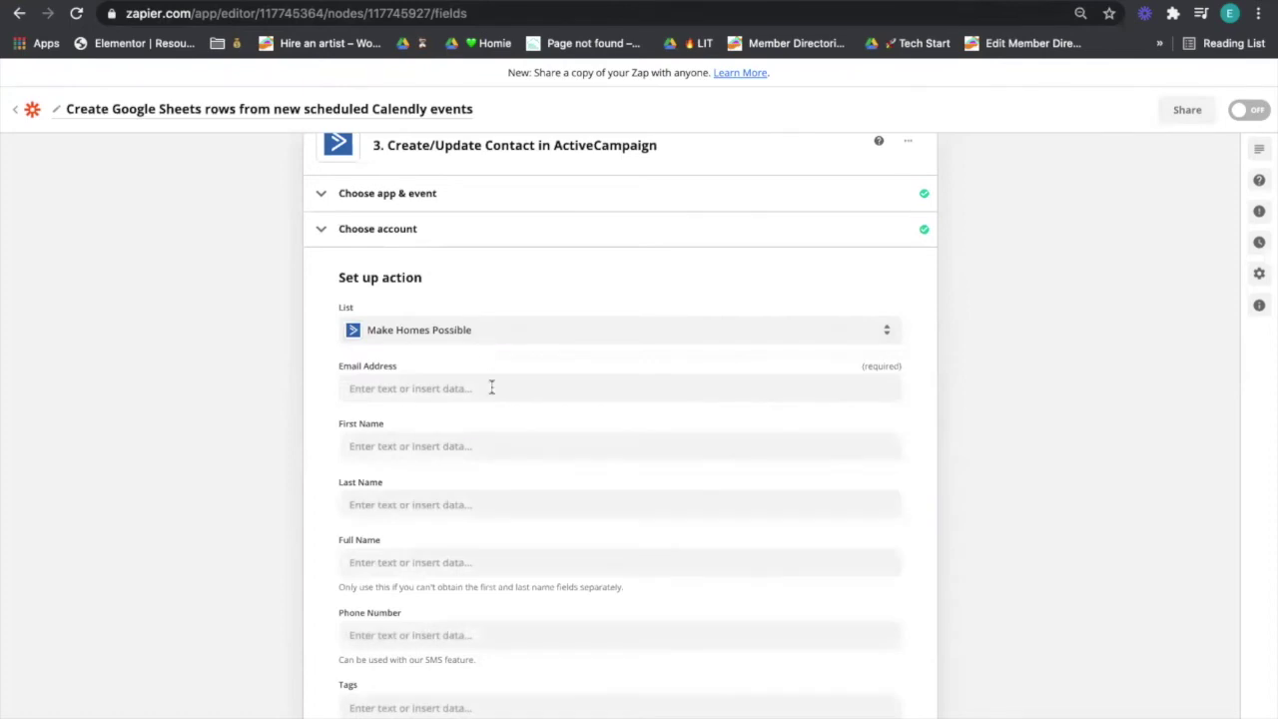
click(491, 387)
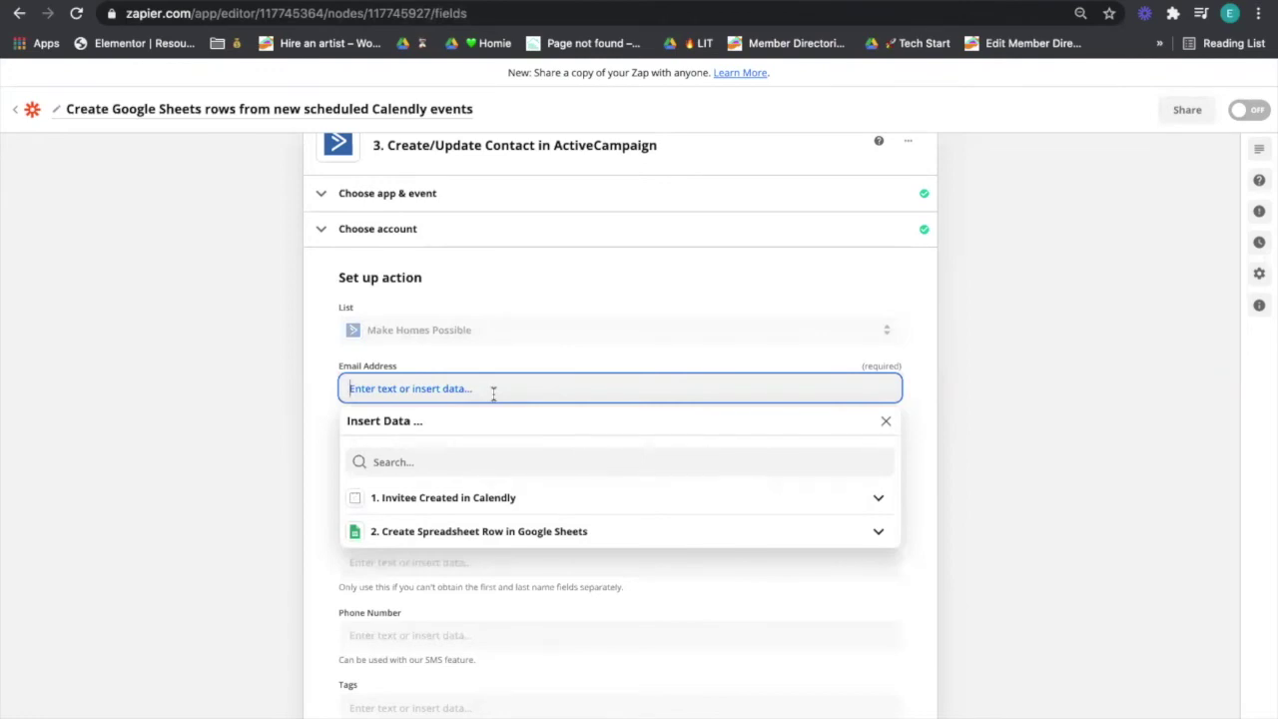
click(459, 497)
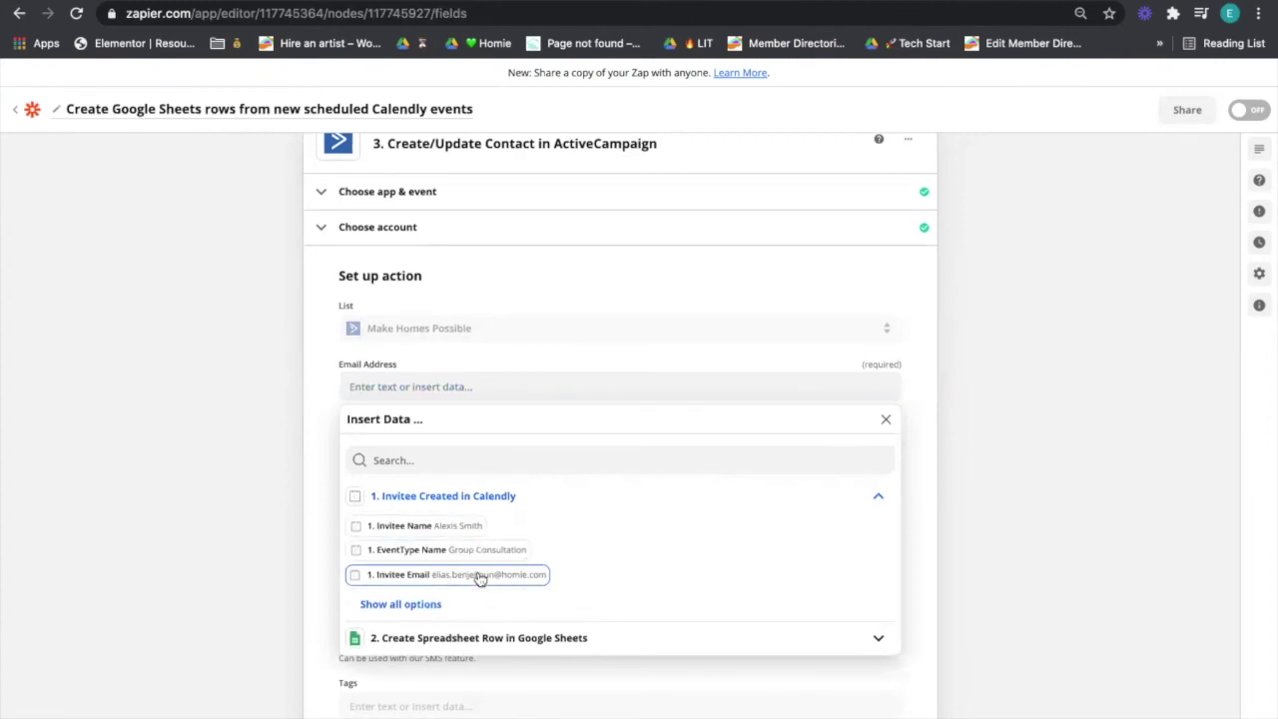
click(480, 577)
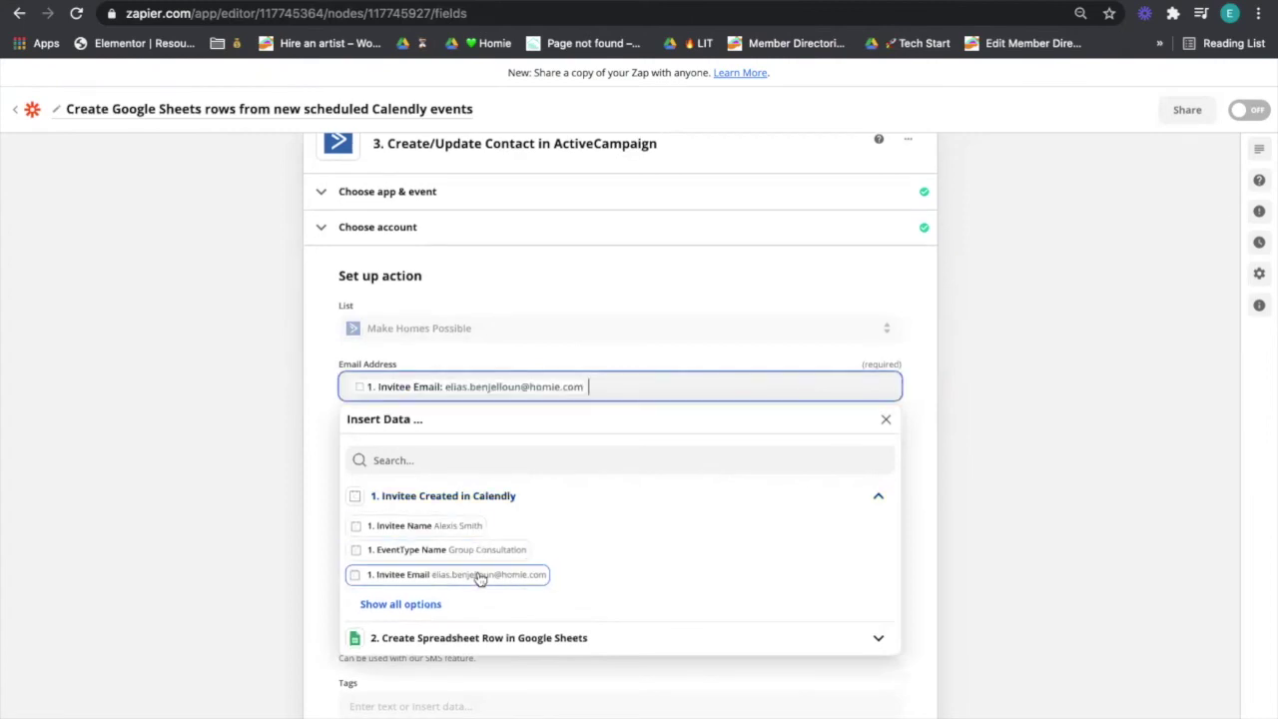
click(326, 563)
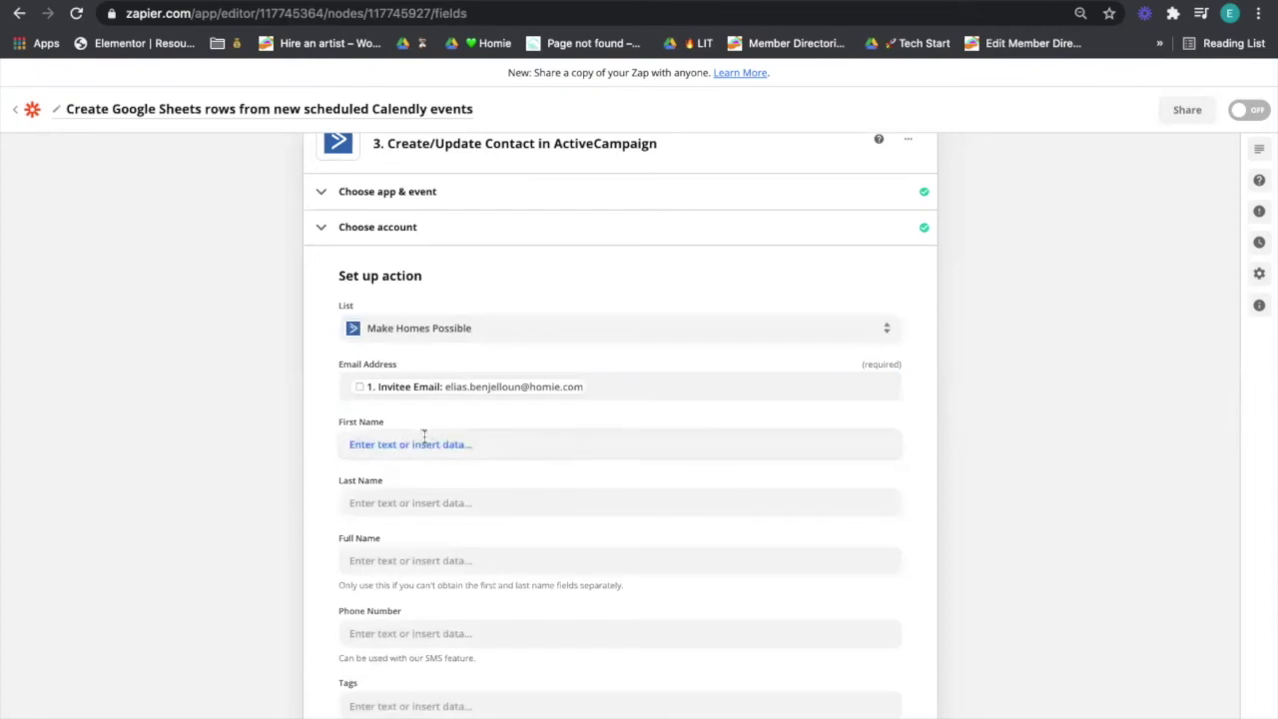
Map the Calendly Invitee Name into Full Name after first trying it in First Name
click(424, 439)
click(451, 554)
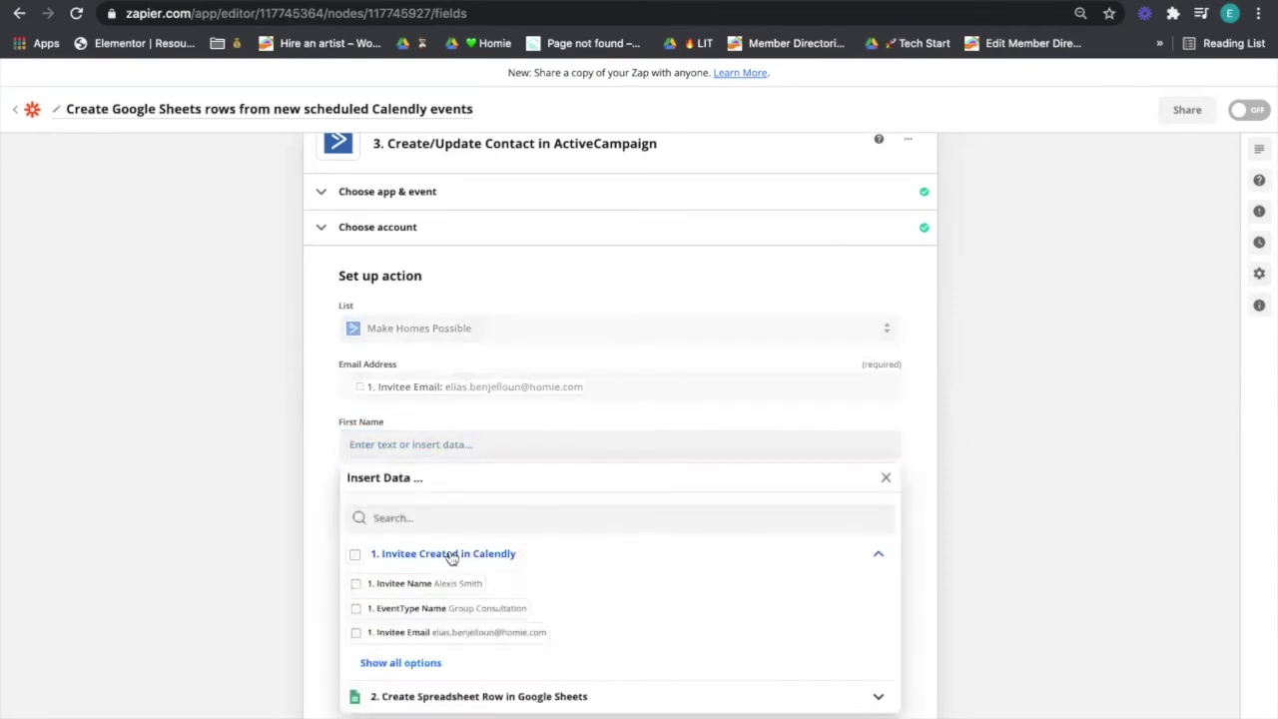
scroll(451, 557, down, 1)
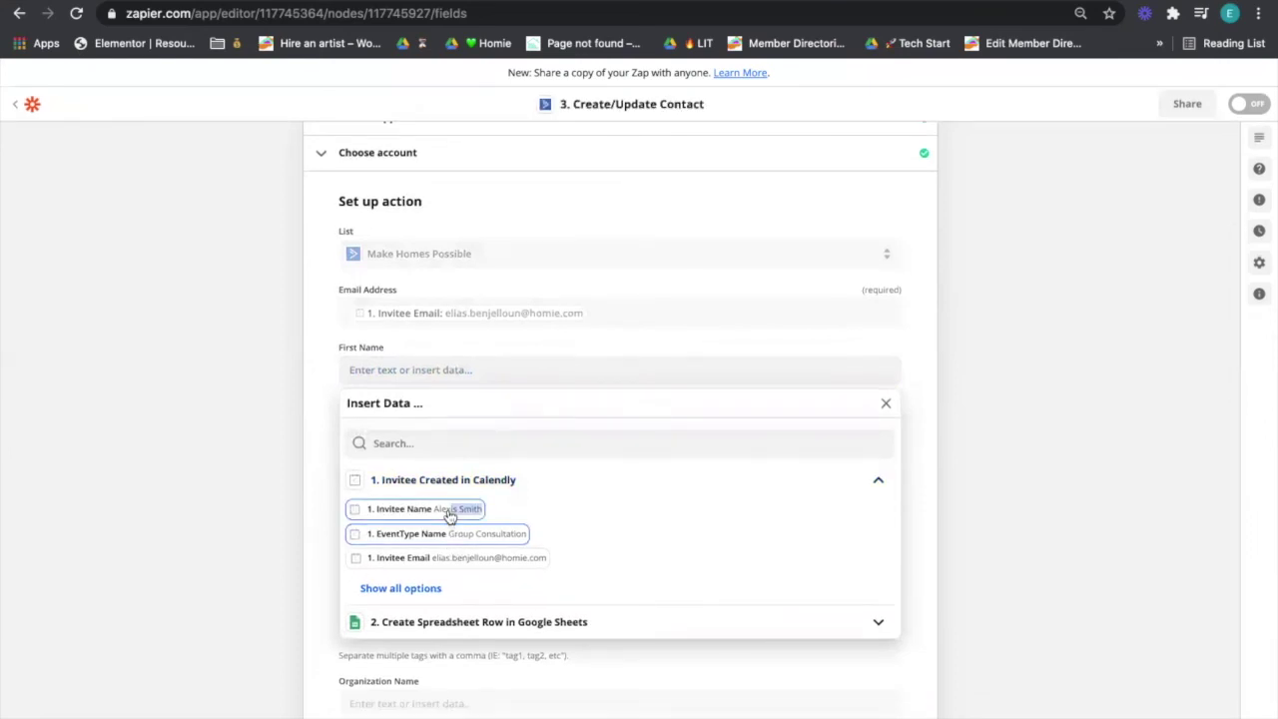
click(449, 512)
click(528, 370)
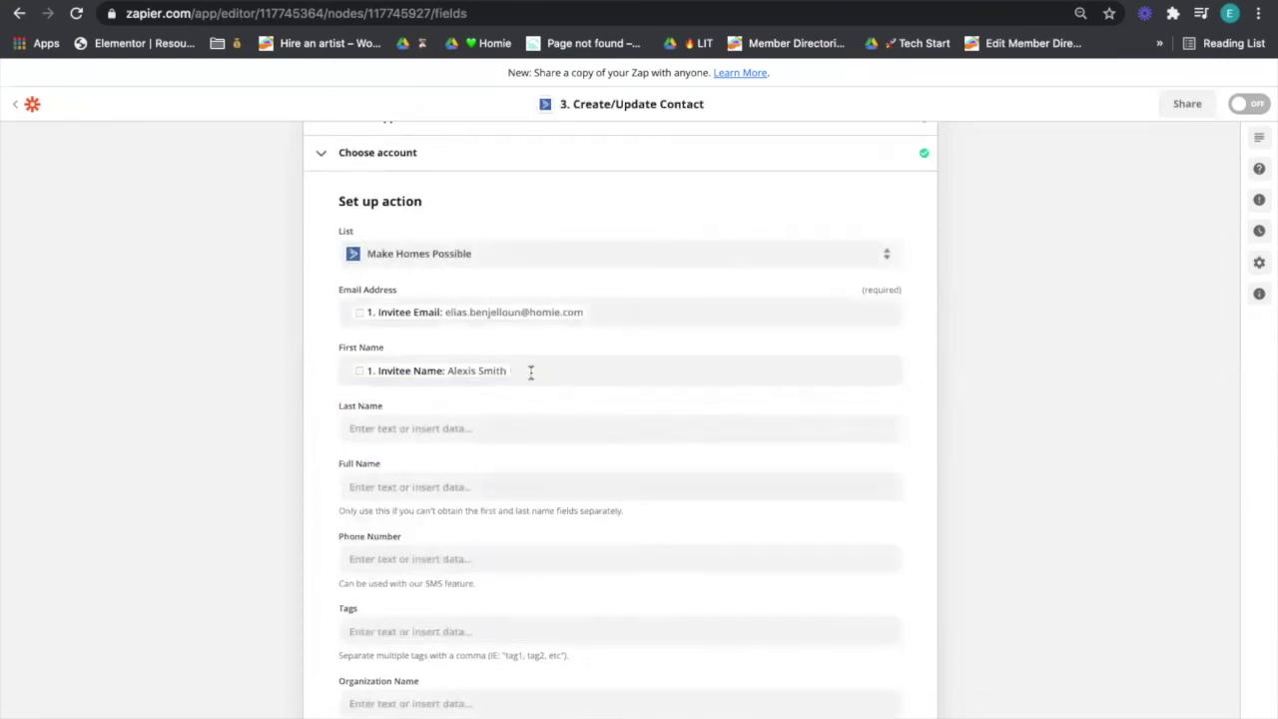
click(393, 381)
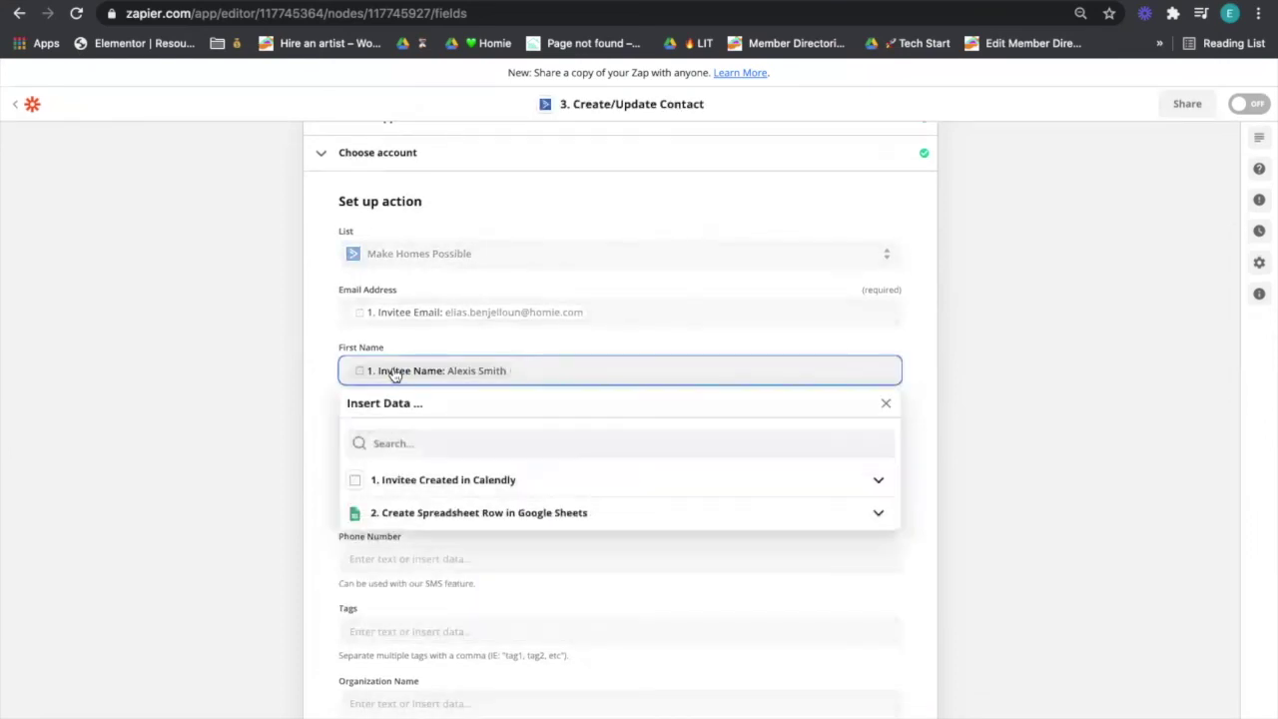
click(313, 519)
click(418, 485)
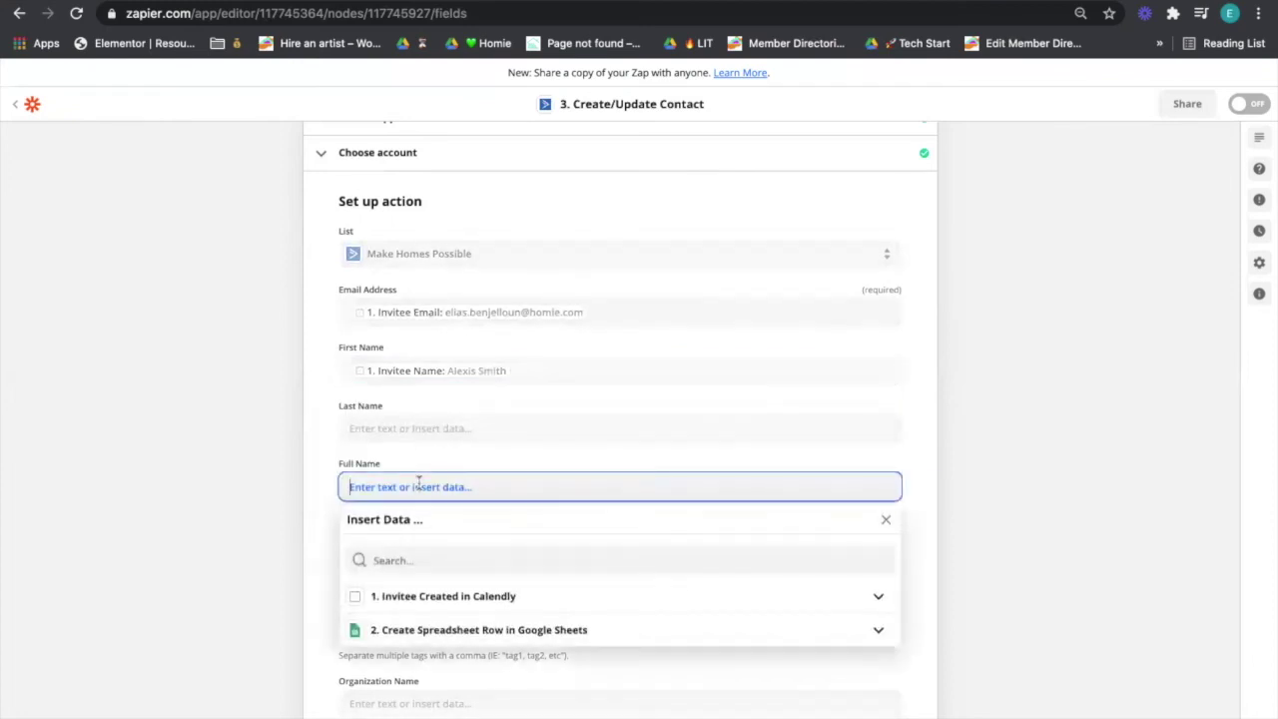
click(463, 598)
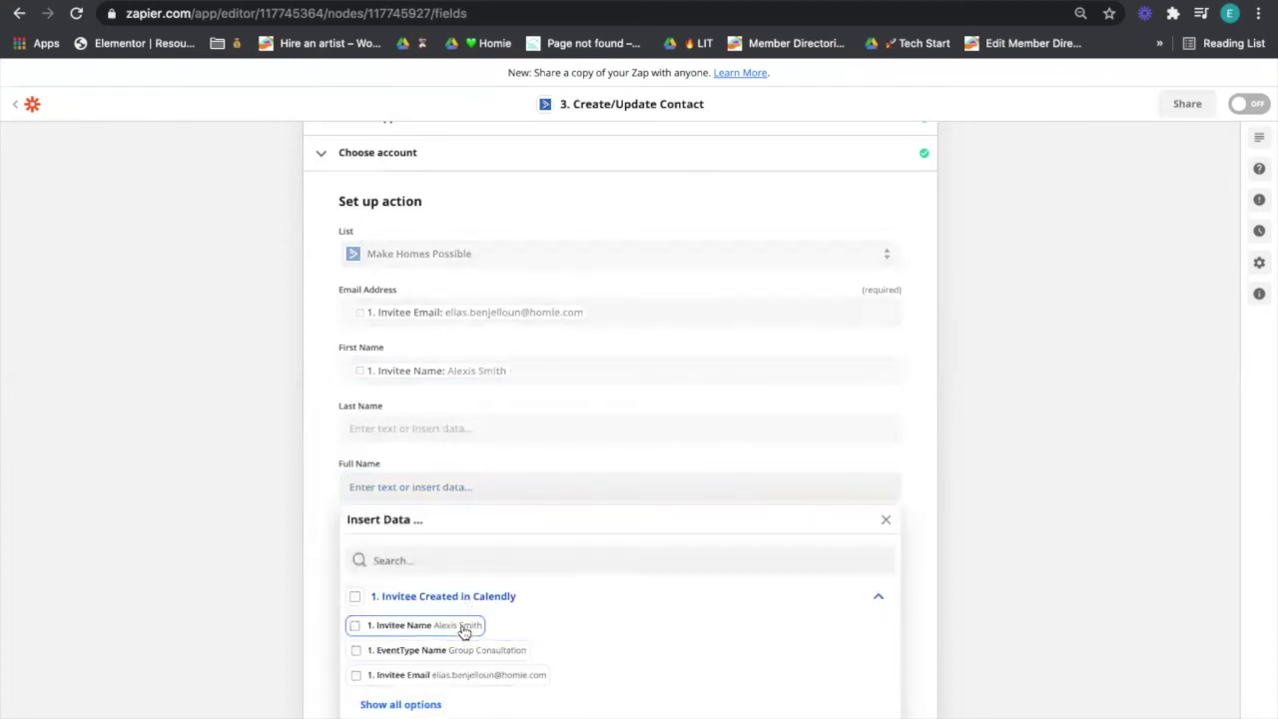
click(466, 626)
Clear the invitee name out of First Name, leaving it empty
click(626, 374)
key(BackSpace)
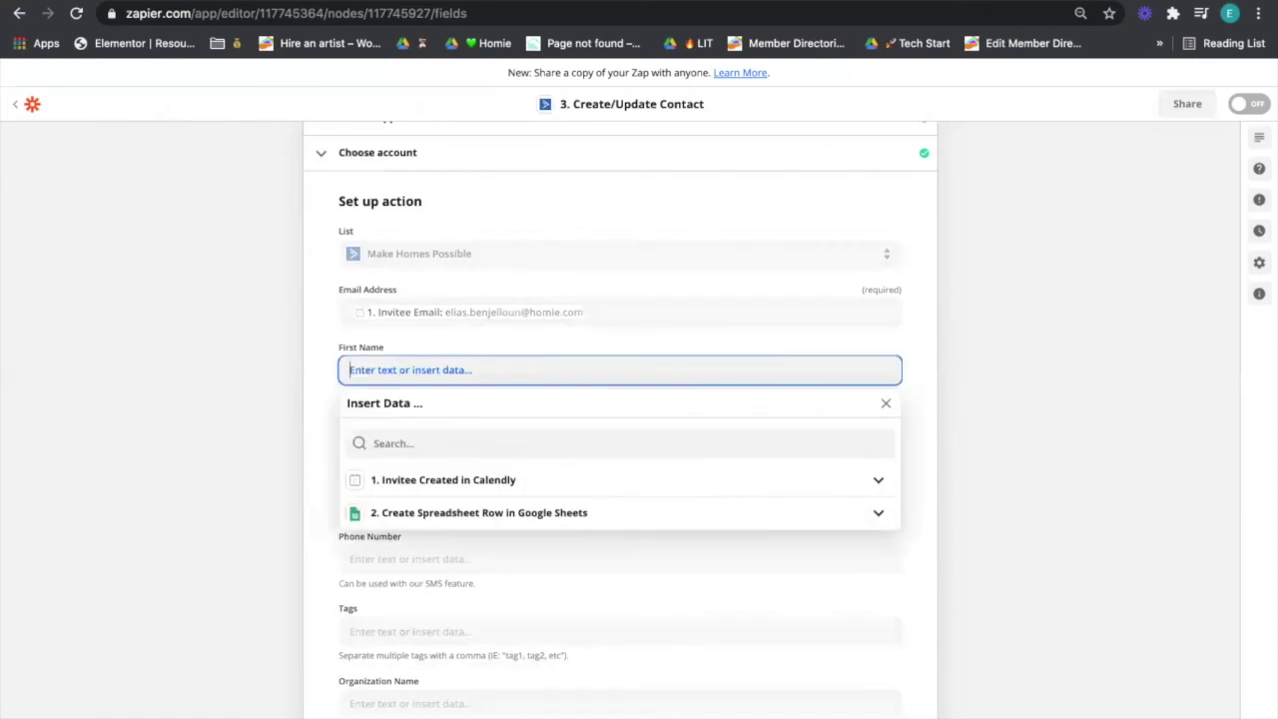
click(251, 370)
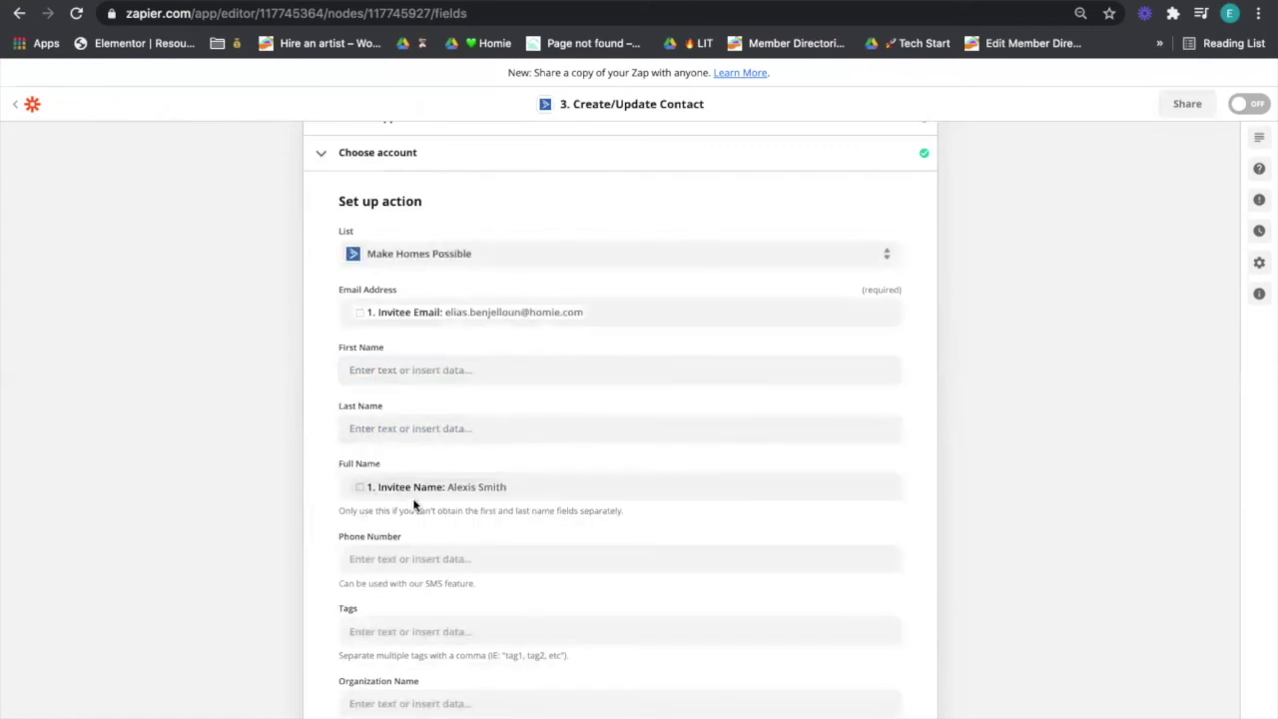
click(388, 486)
key(BackSpace)
Search Calendly data for a phone field, leave Phone Number empty, and review remaining fields
scroll(388, 482, down, 2)
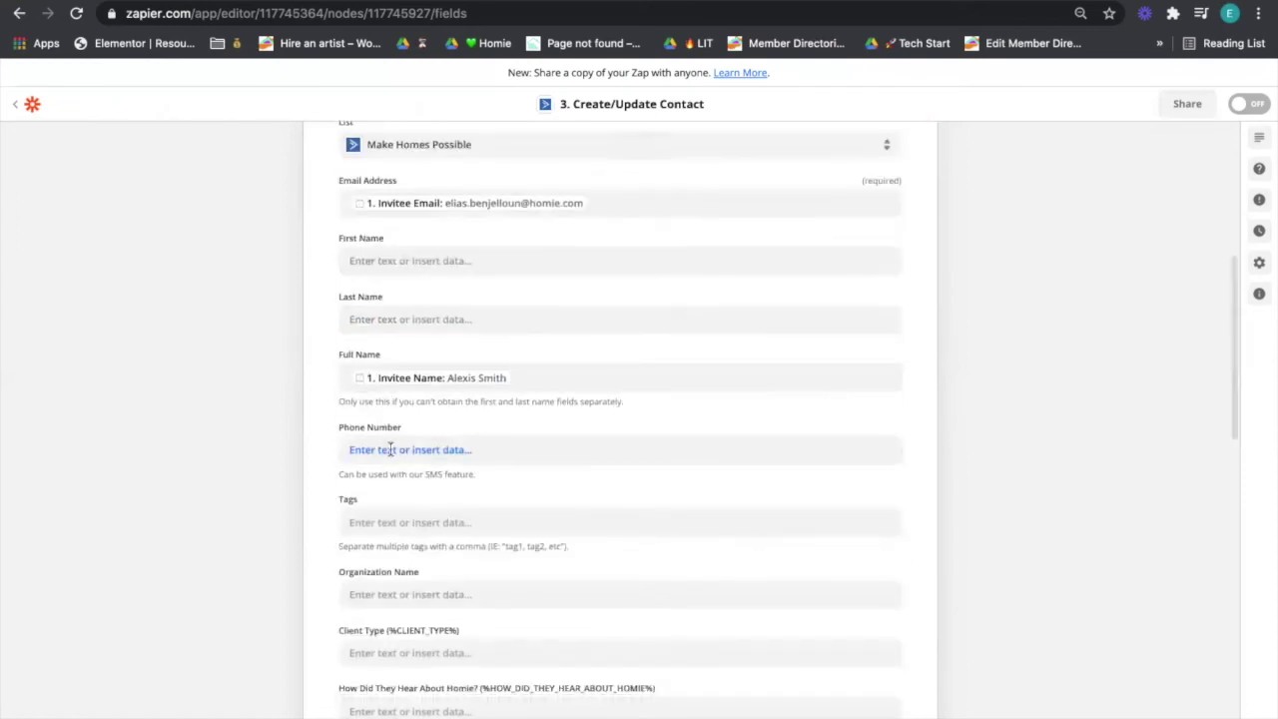
click(390, 449)
click(442, 559)
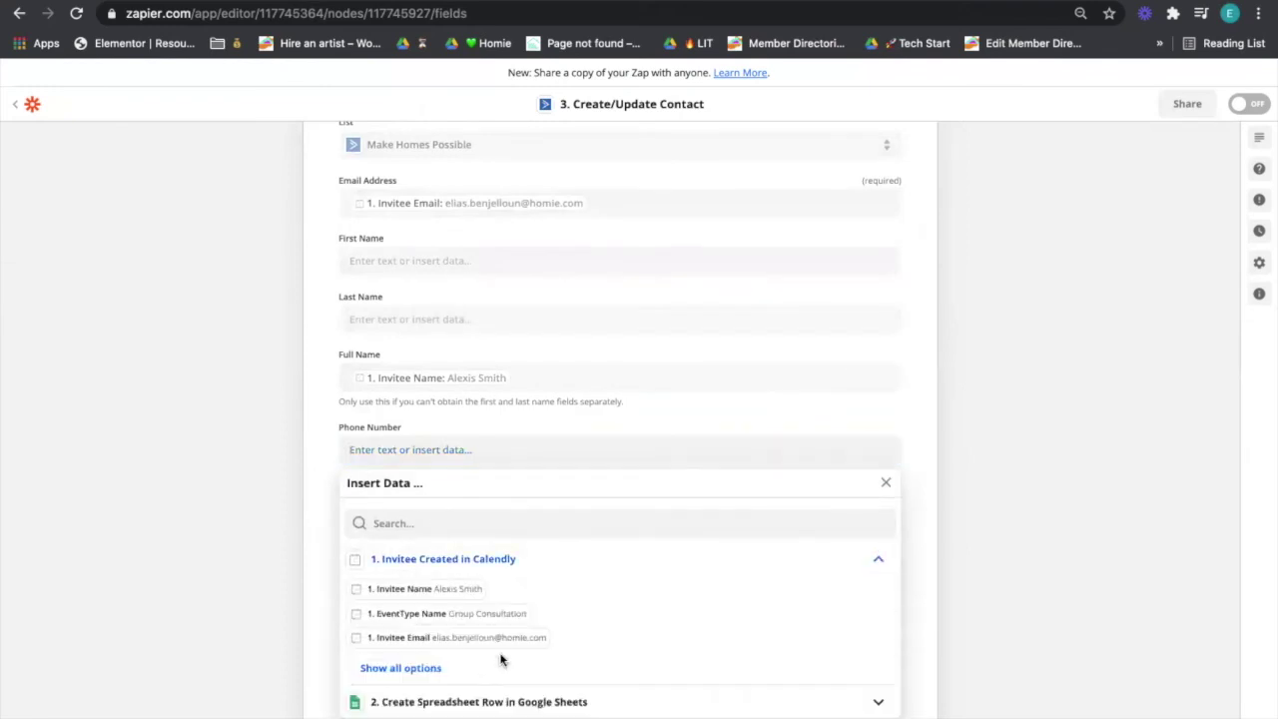
scroll(471, 622, down, 1)
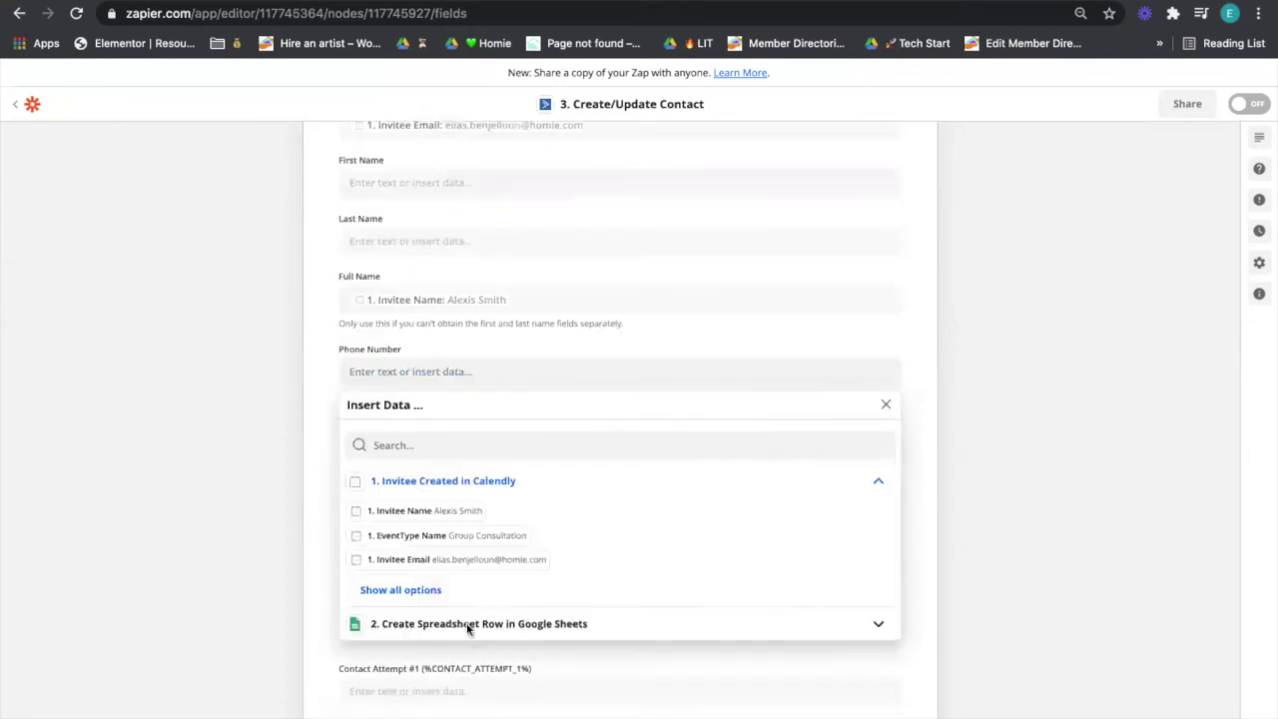
click(423, 442)
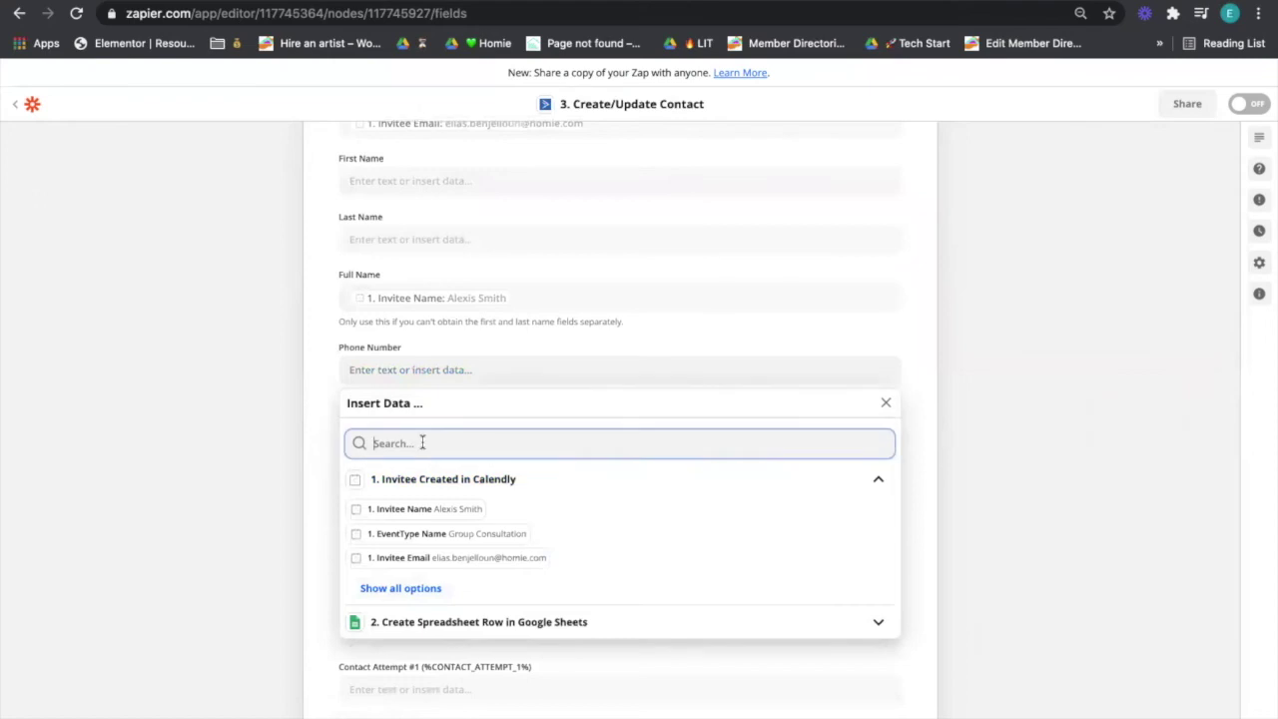
text(text)
click(275, 493)
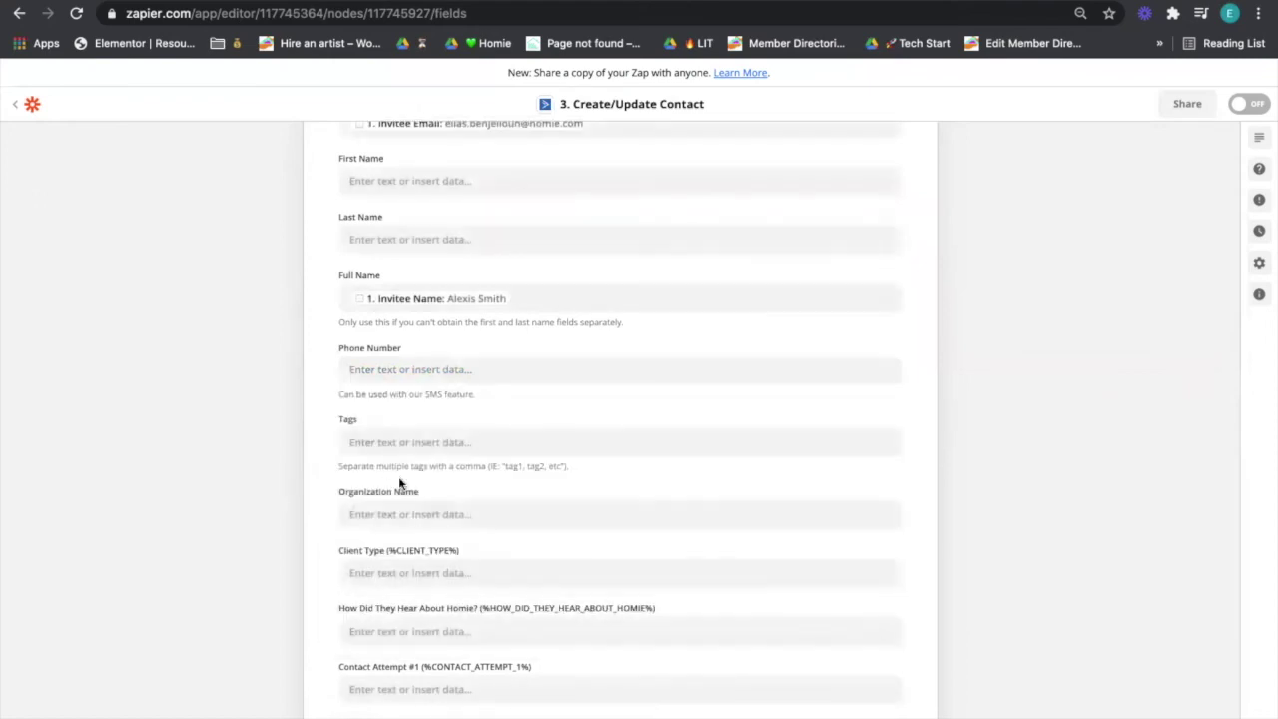
scroll(401, 481, down, 1)
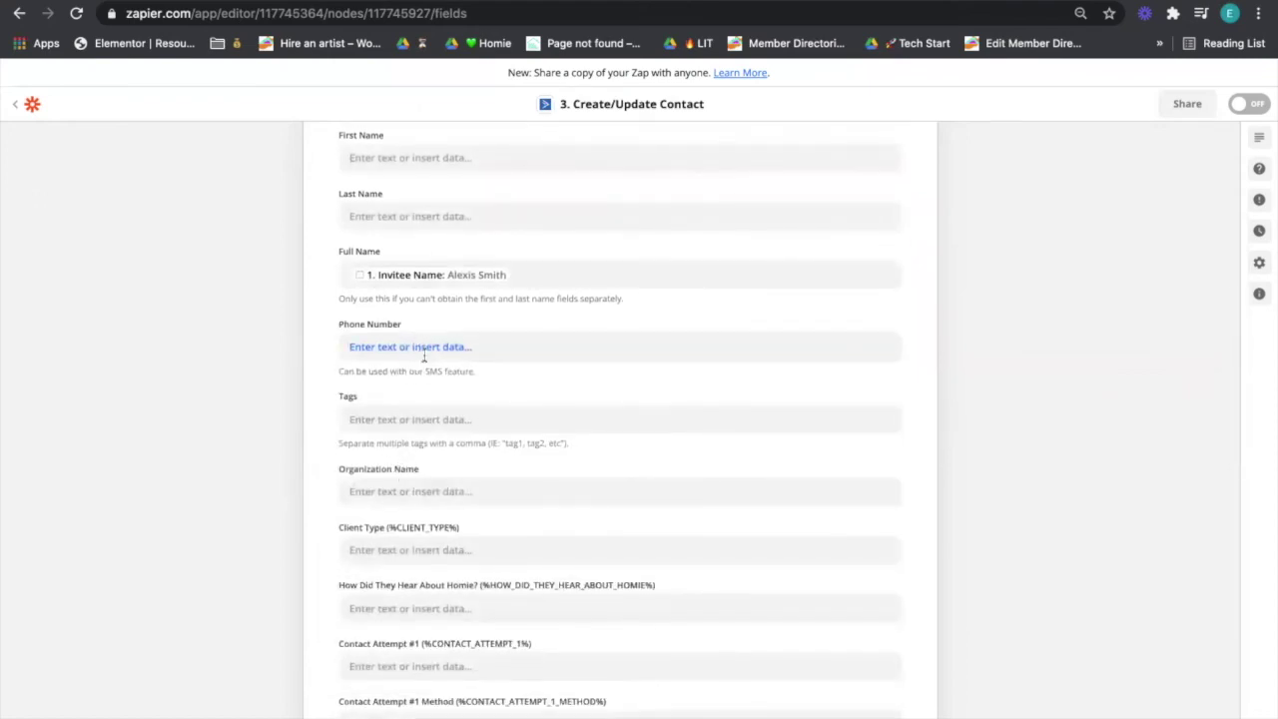
scroll(423, 365, down, 3)
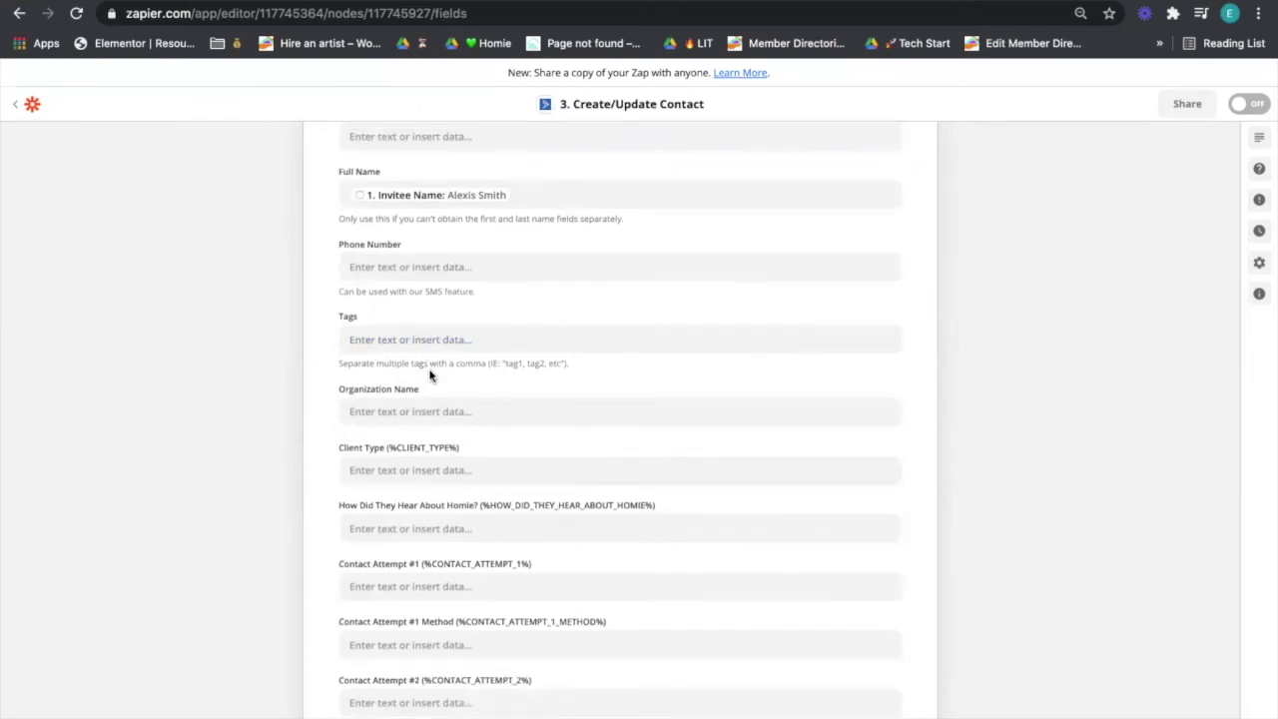
scroll(429, 374, down, 1)
scroll(431, 371, up, 2)
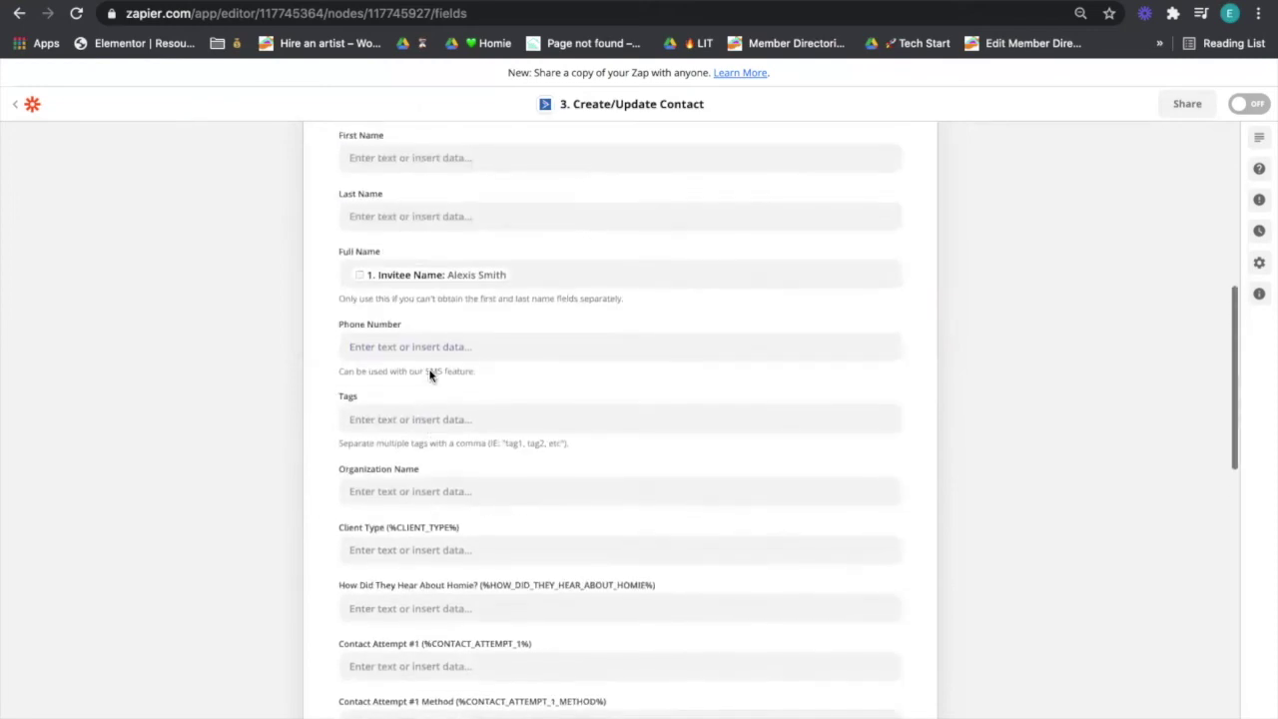
scroll(430, 370, down, 1)
scroll(430, 370, up, 5)
scroll(430, 369, up, 5)
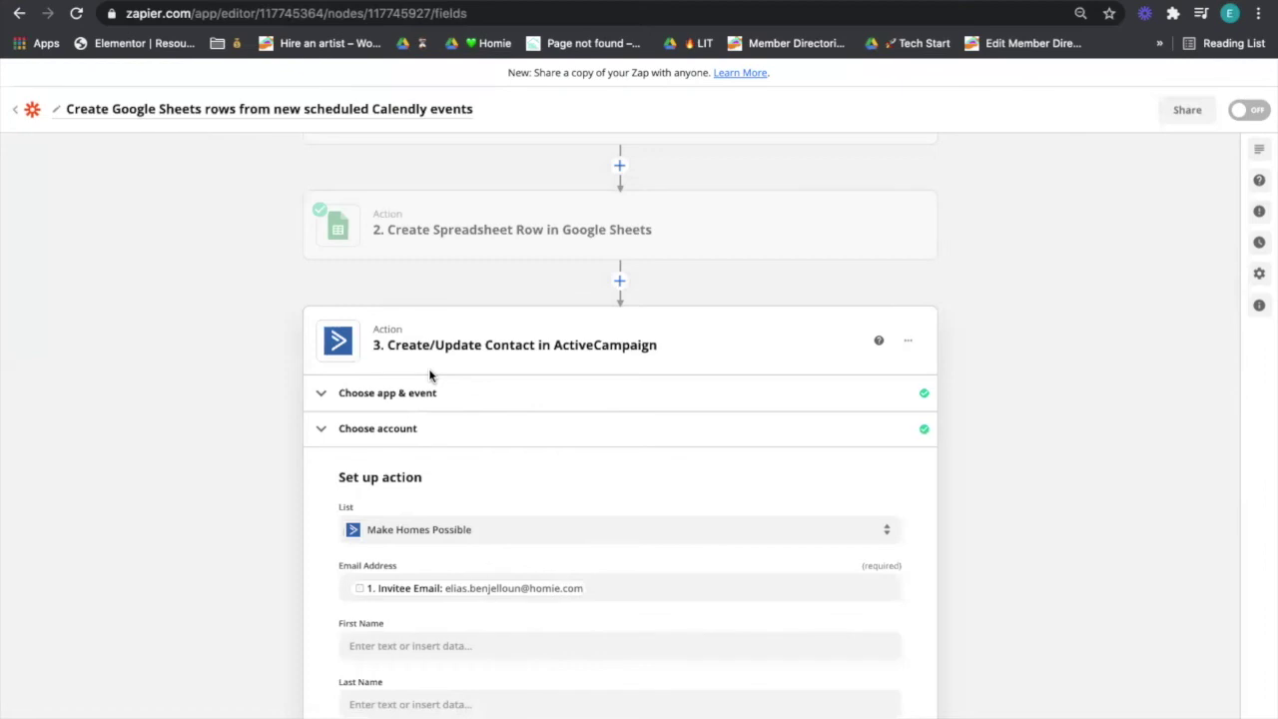
Review the Google Sheets row step, then insert a new step right after the Calendly trigger
scroll(429, 375, down, 2)
scroll(430, 375, up, 3)
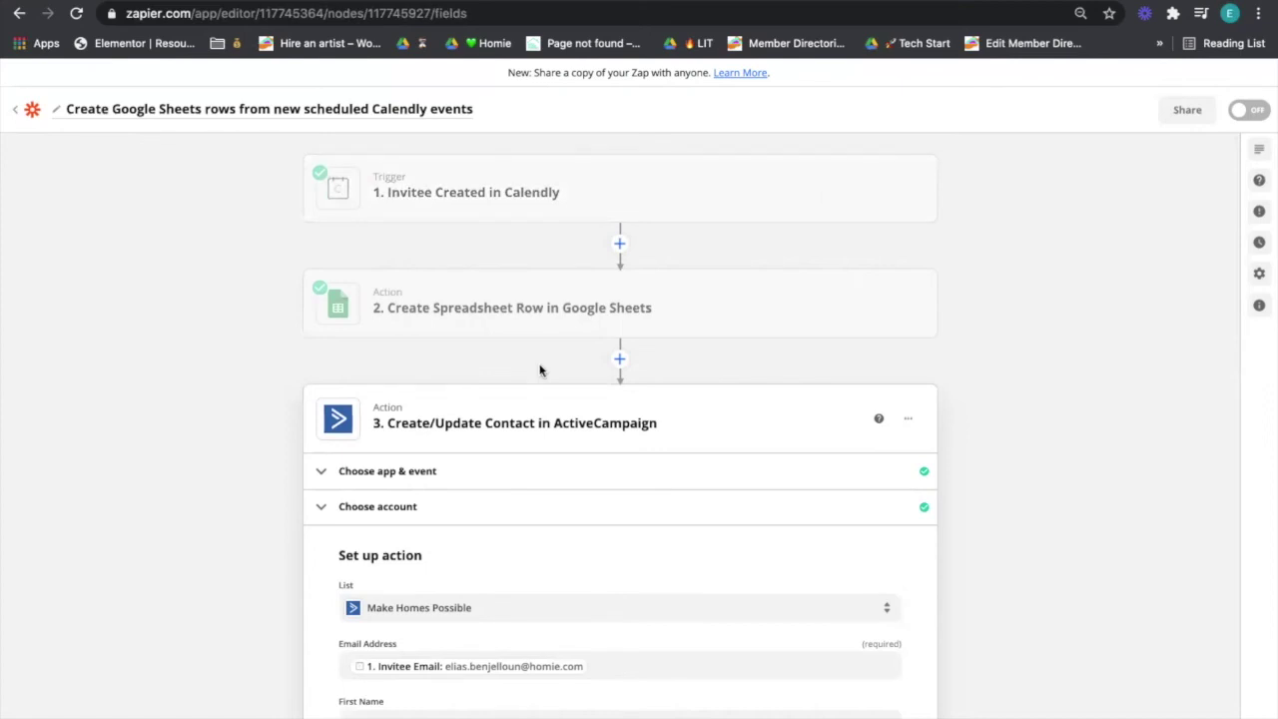
click(700, 336)
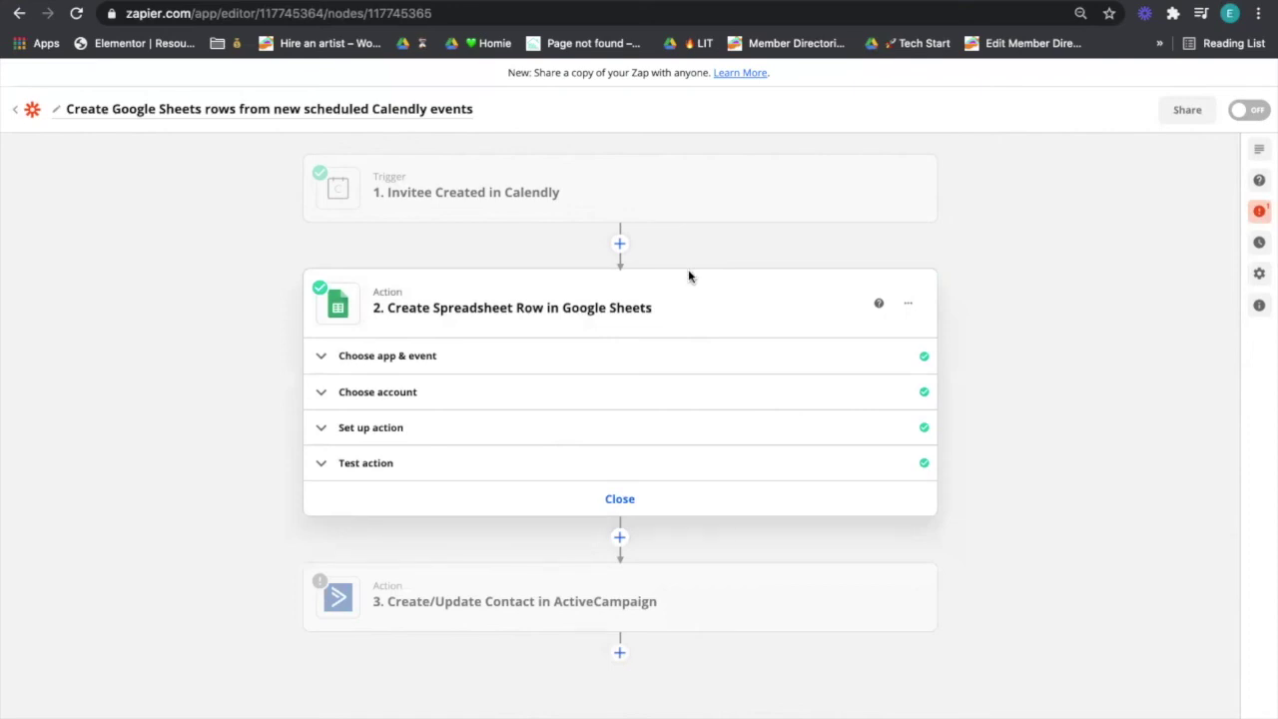
click(620, 245)
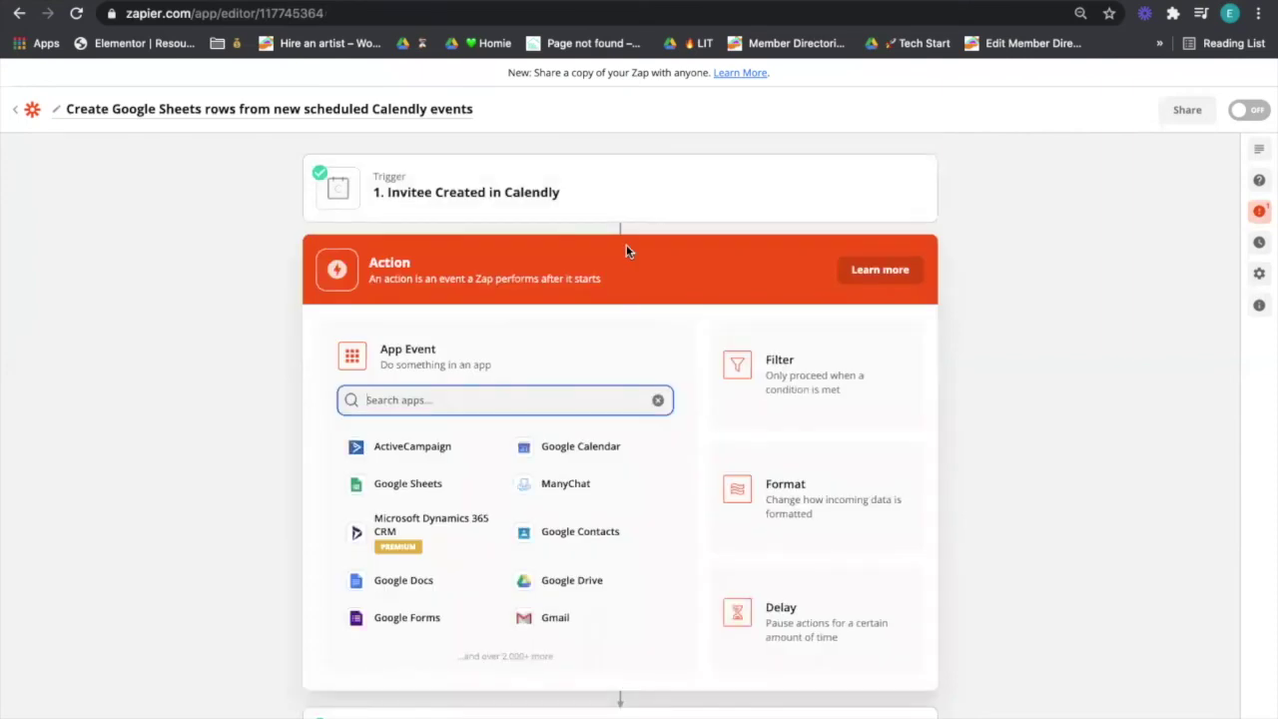
Make the new step a Filter by Zapier that checks the EventType Name field
text(filter)
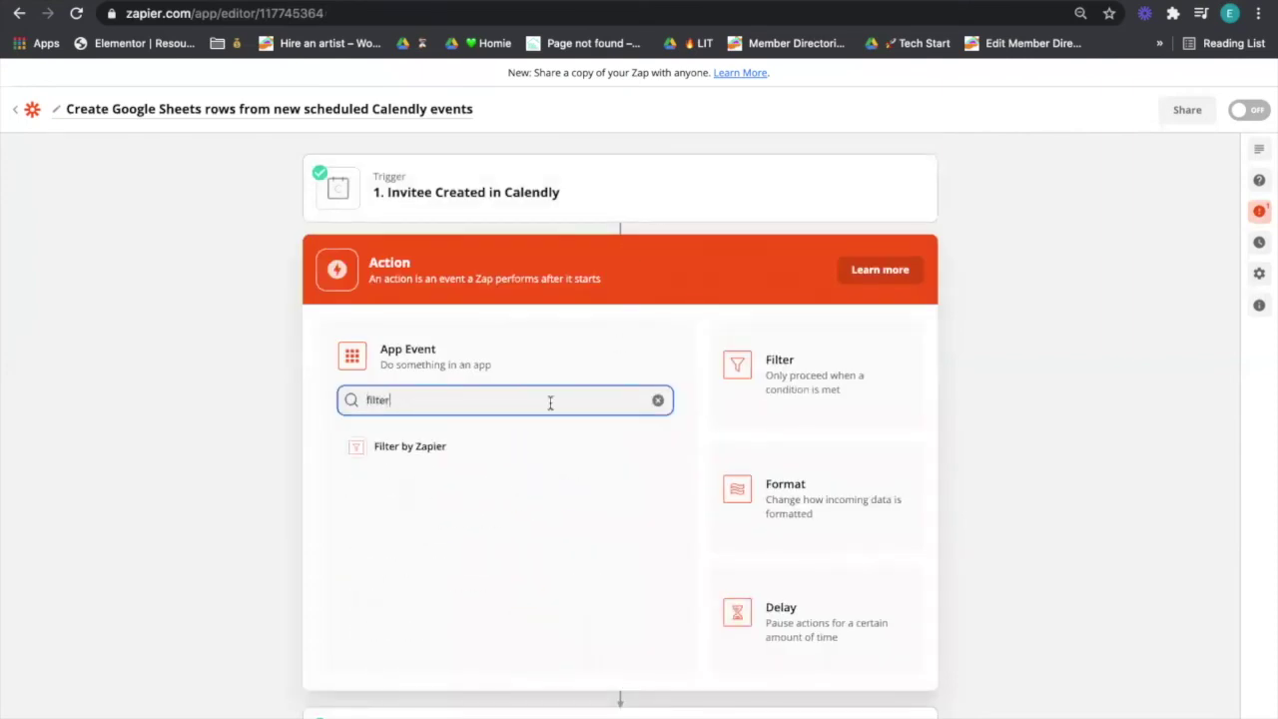
click(520, 443)
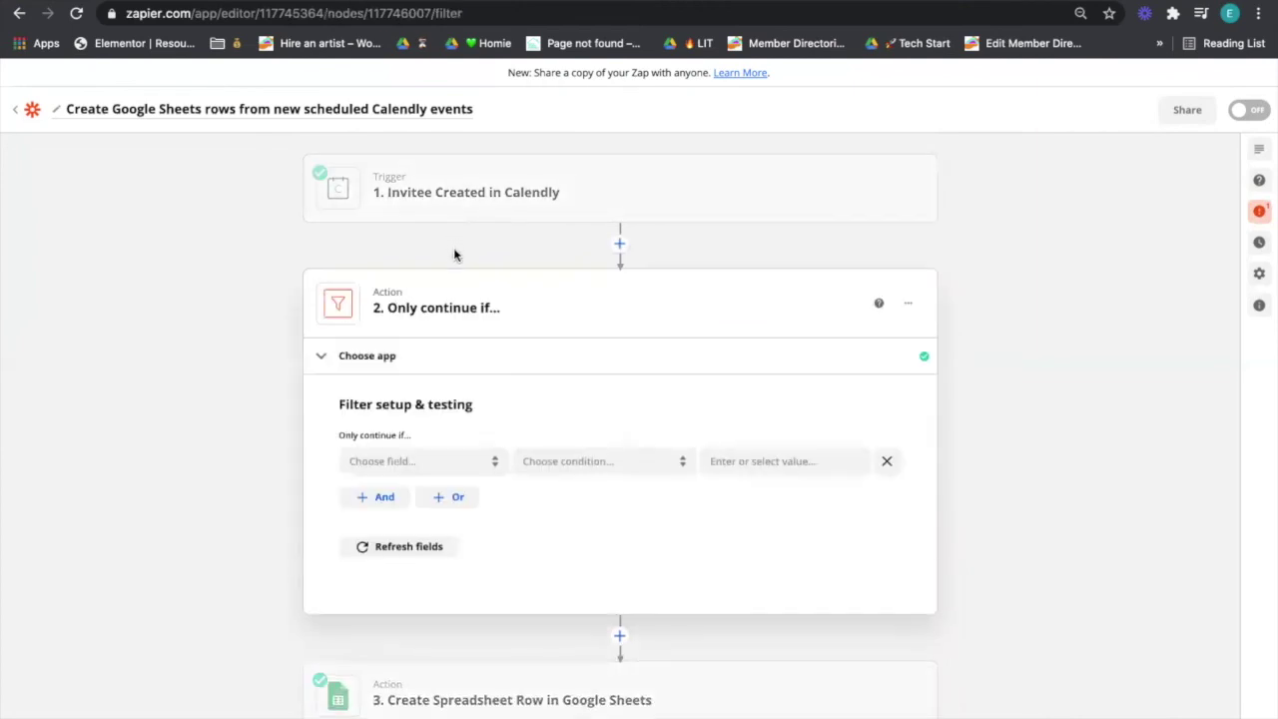
click(437, 465)
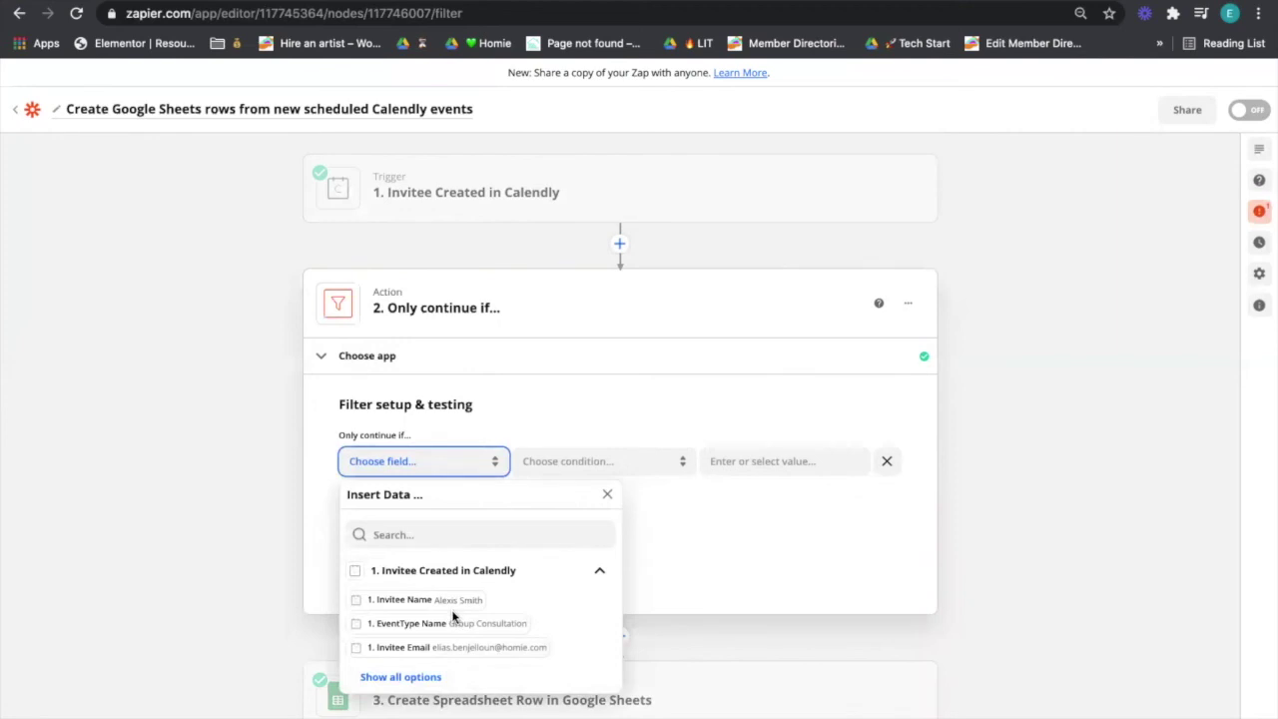
key(Escape)
click(447, 464)
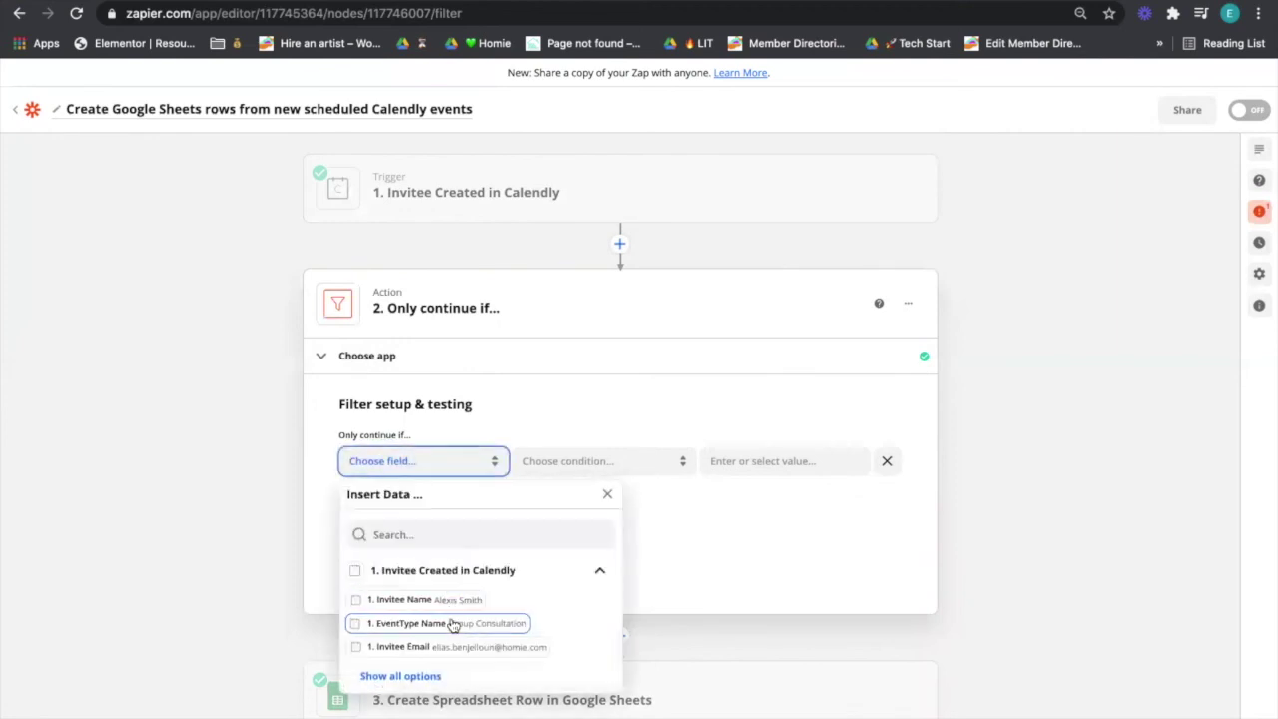
click(413, 620)
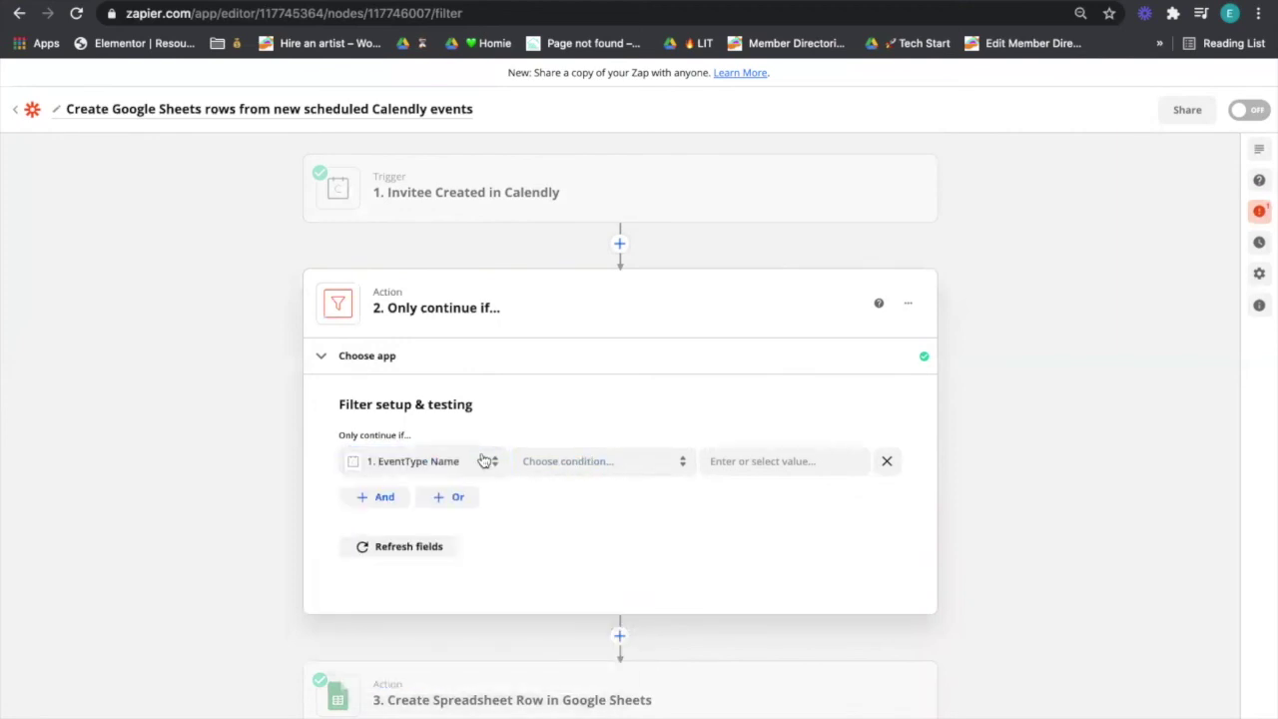
scroll(480, 454, down, 2)
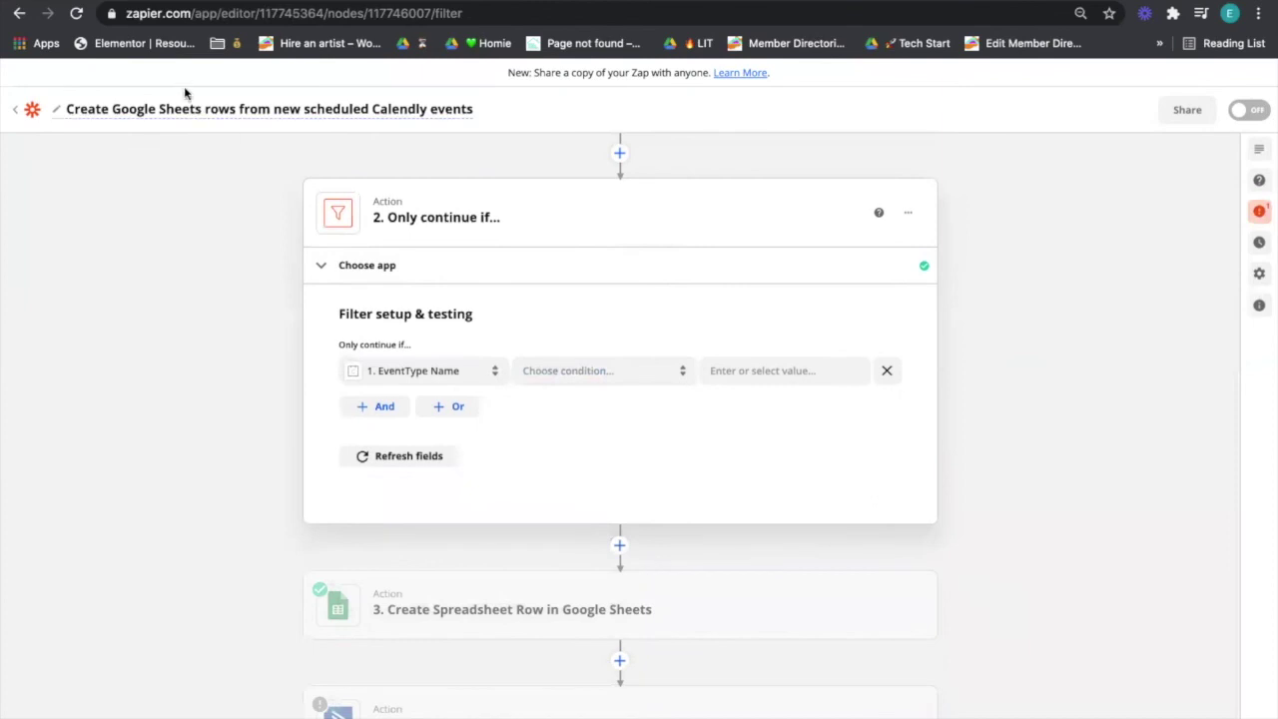
click(197, 120)
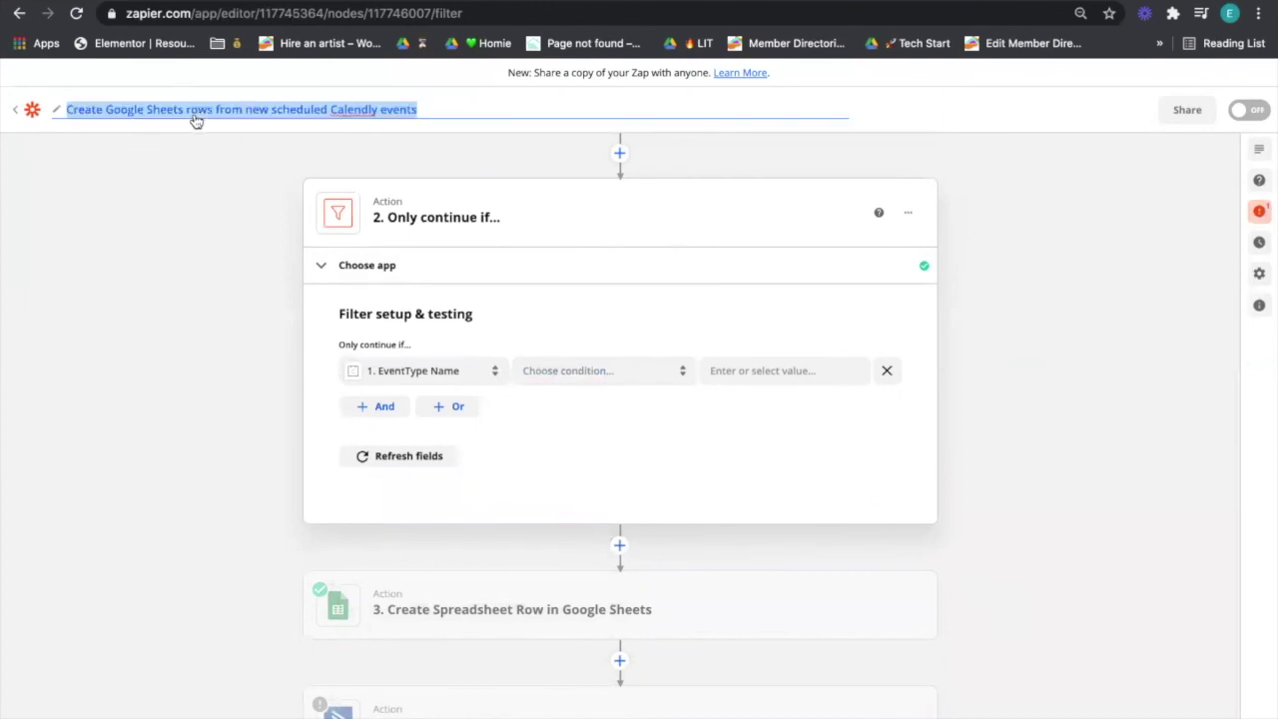
scroll(545, 348, up, 2)
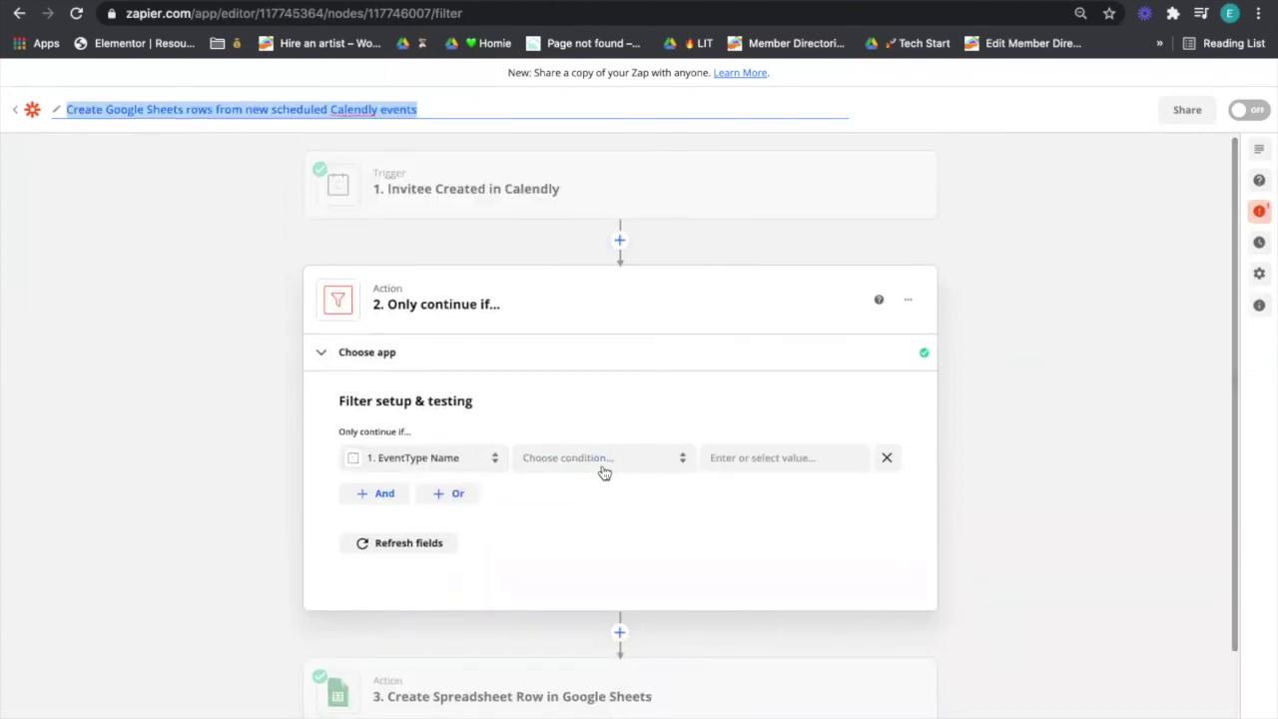
click(603, 463)
click(449, 465)
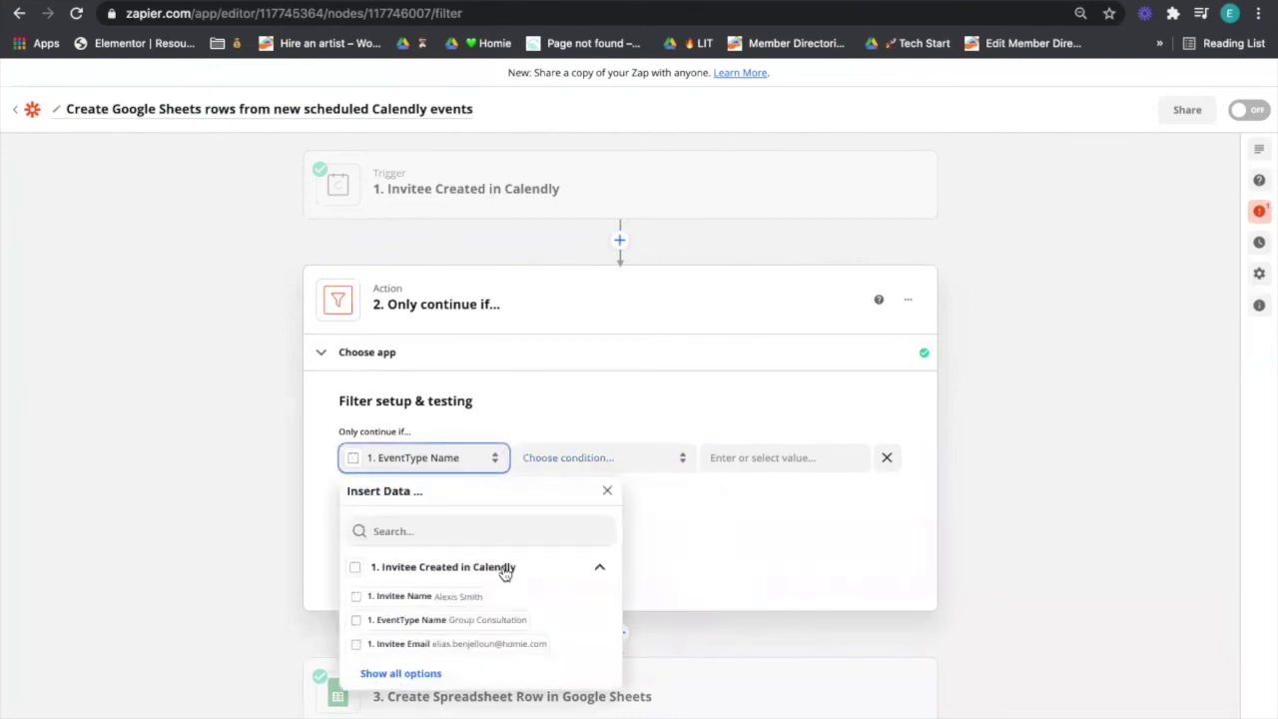
click(502, 621)
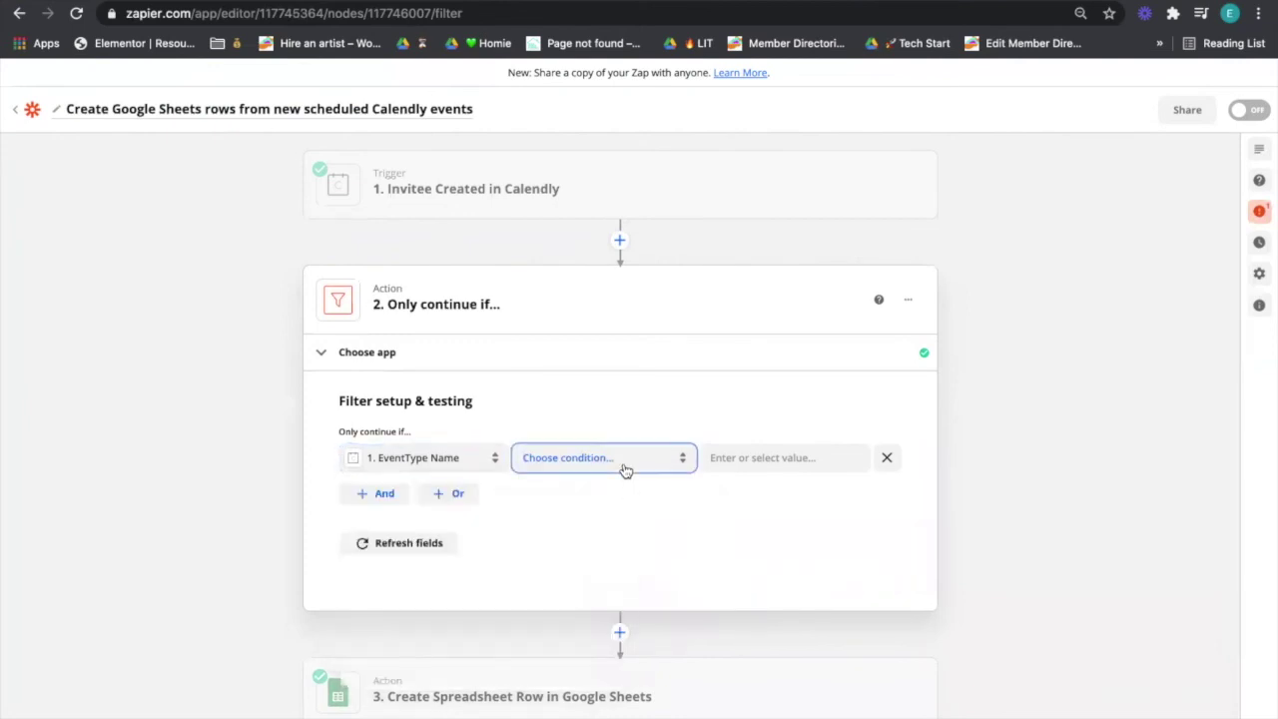
Set the condition to (Text) Exactly matches 'Group Consultation' and test the filter
click(624, 468)
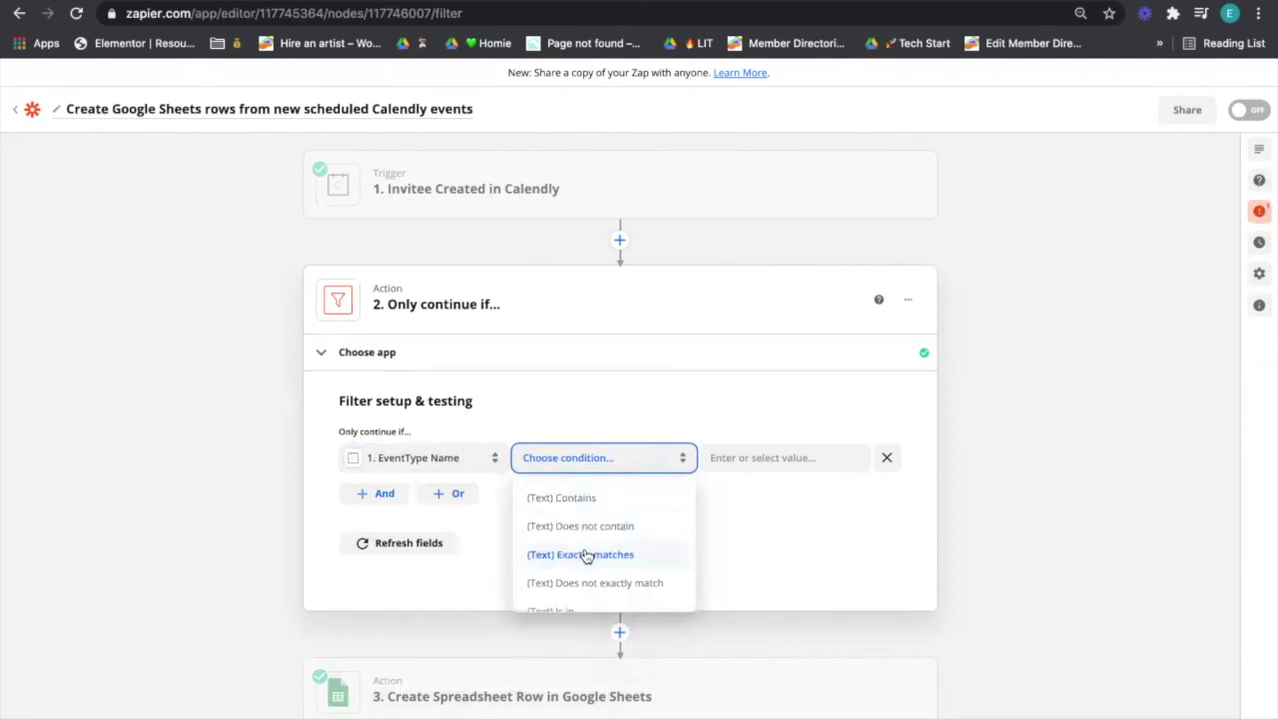
click(581, 554)
click(779, 465)
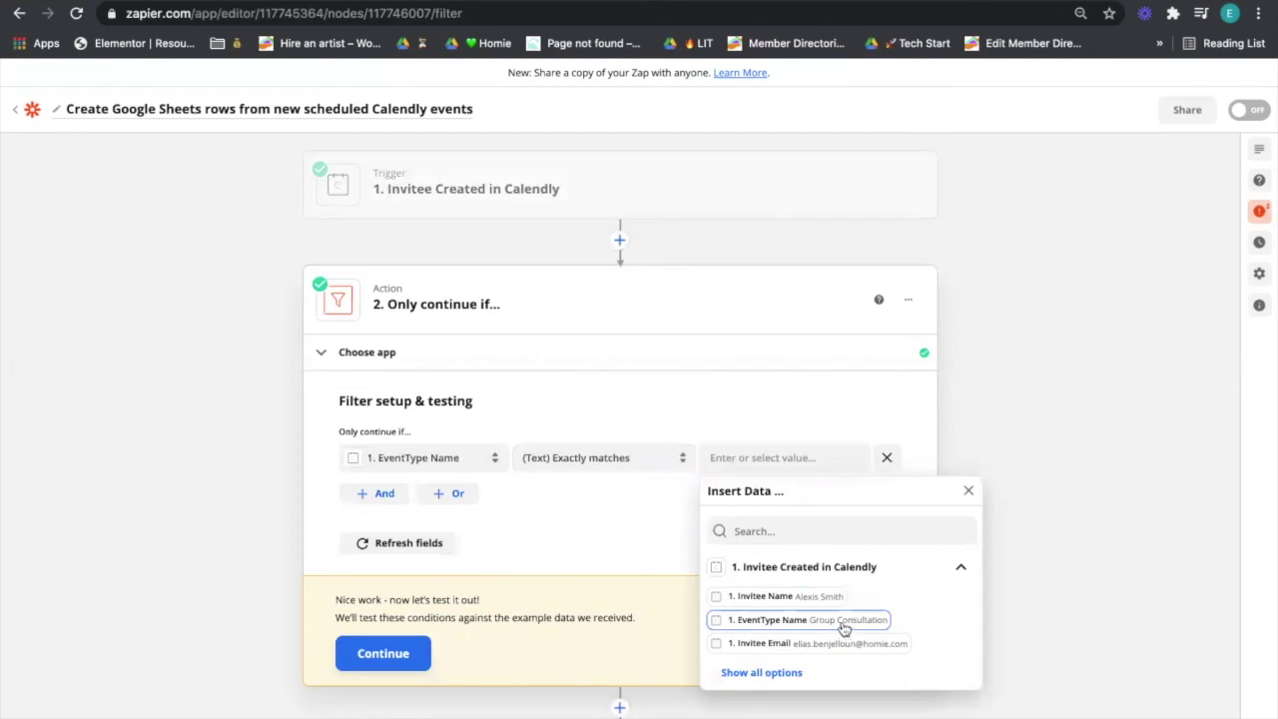
click(774, 457)
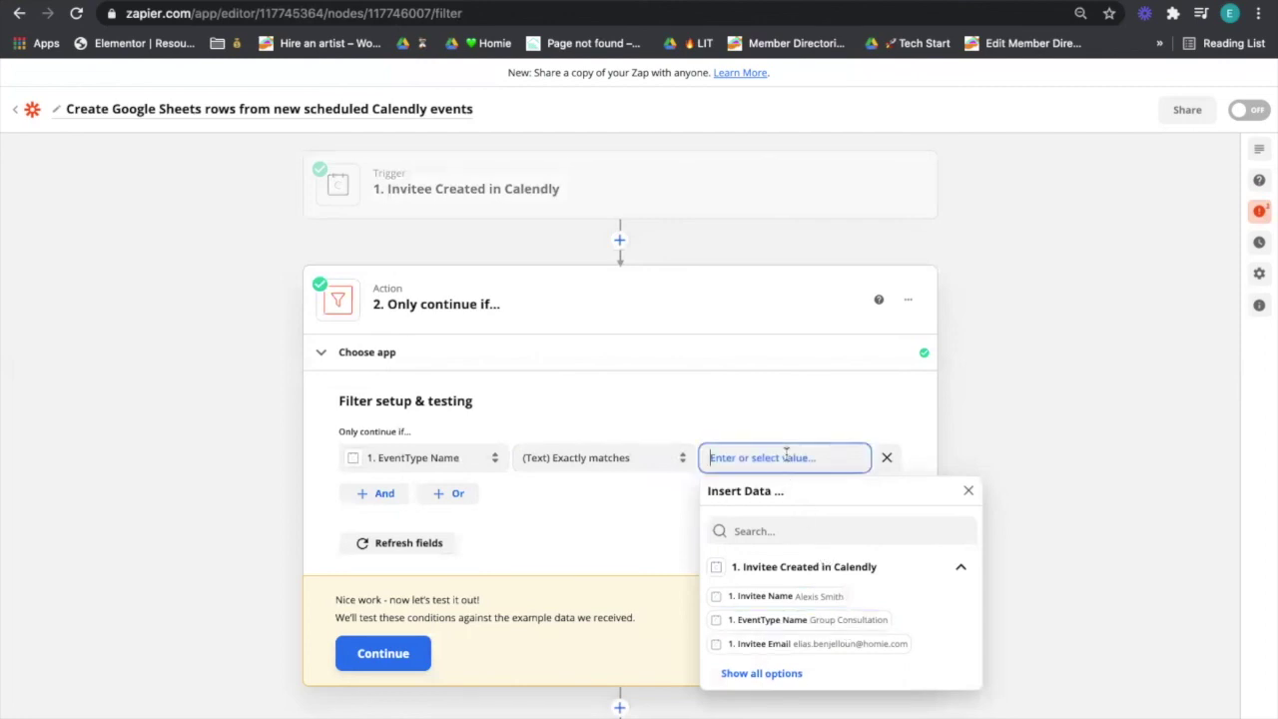
text(Group Consultation)
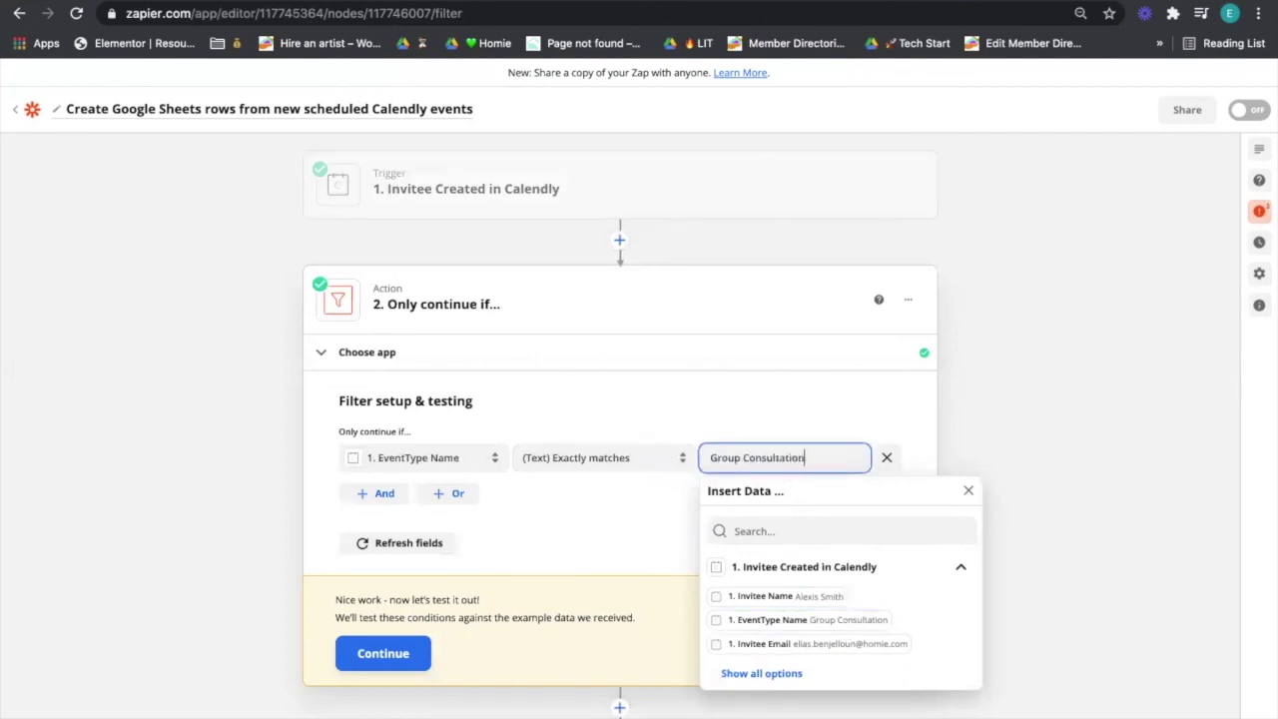
click(798, 419)
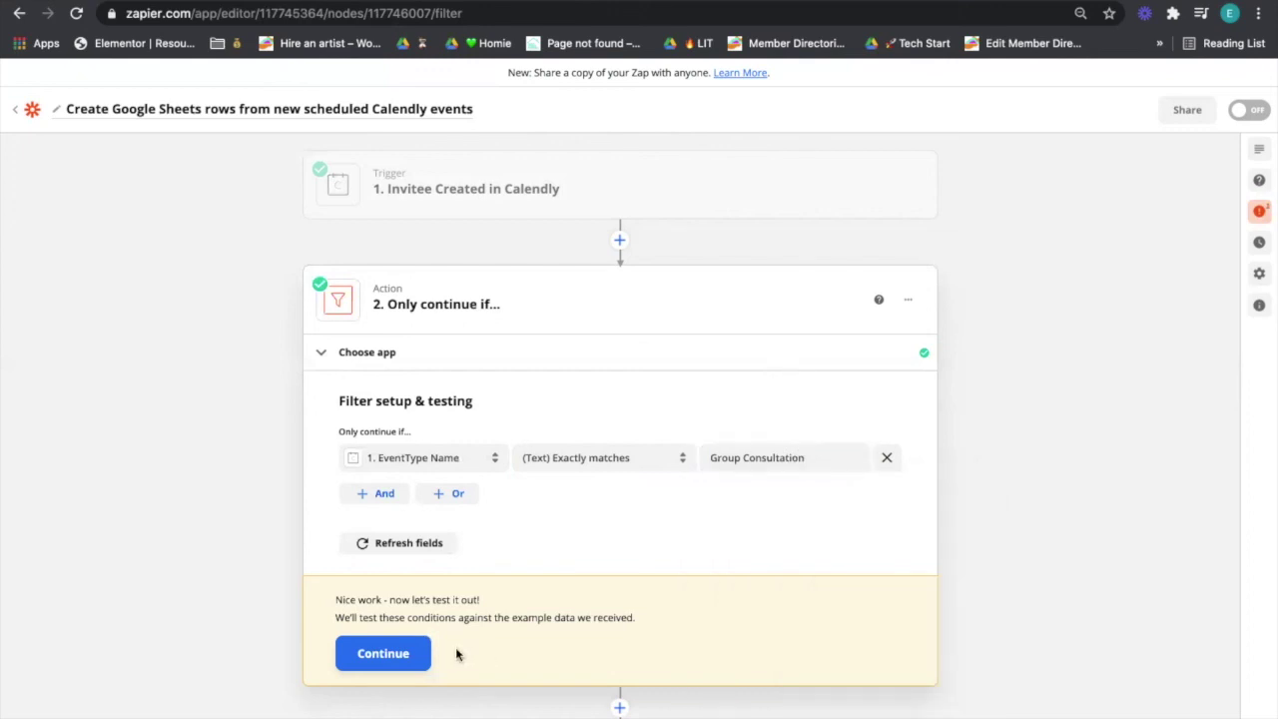
click(423, 657)
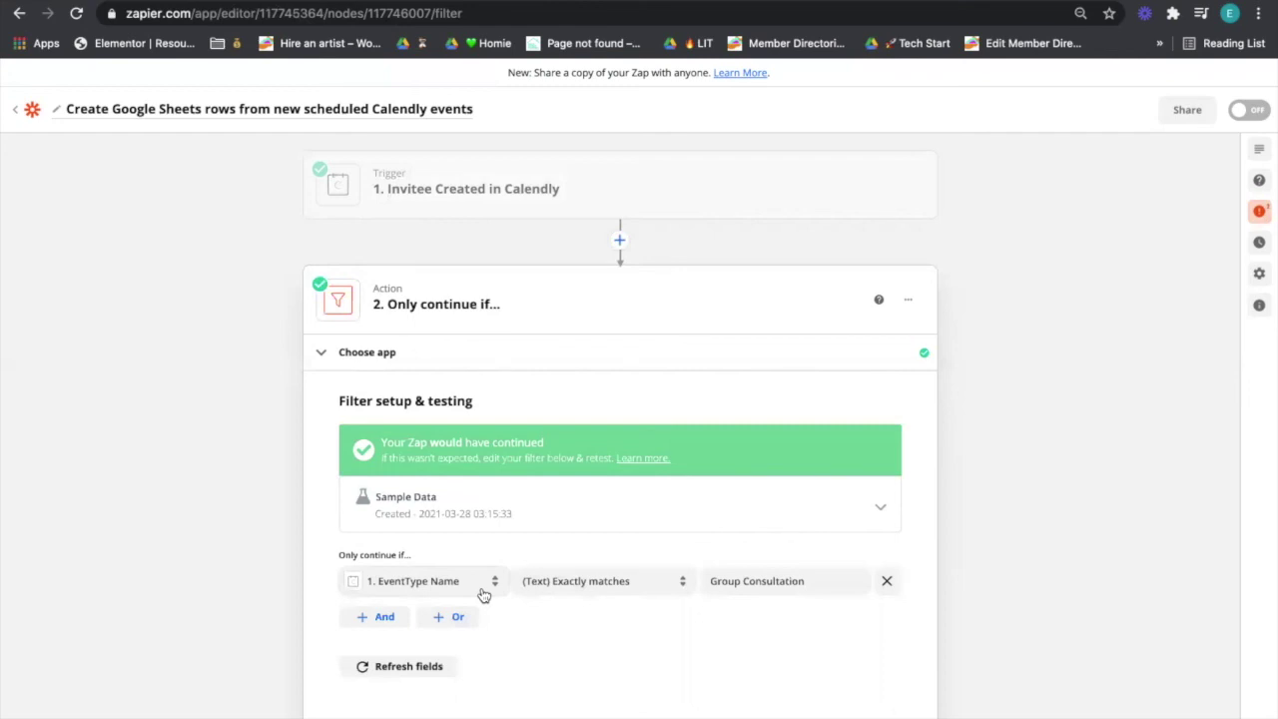
Rename the Zap to 'Group Consultation (calendly > spreadsheet > ac)'
scroll(483, 594, down, 1)
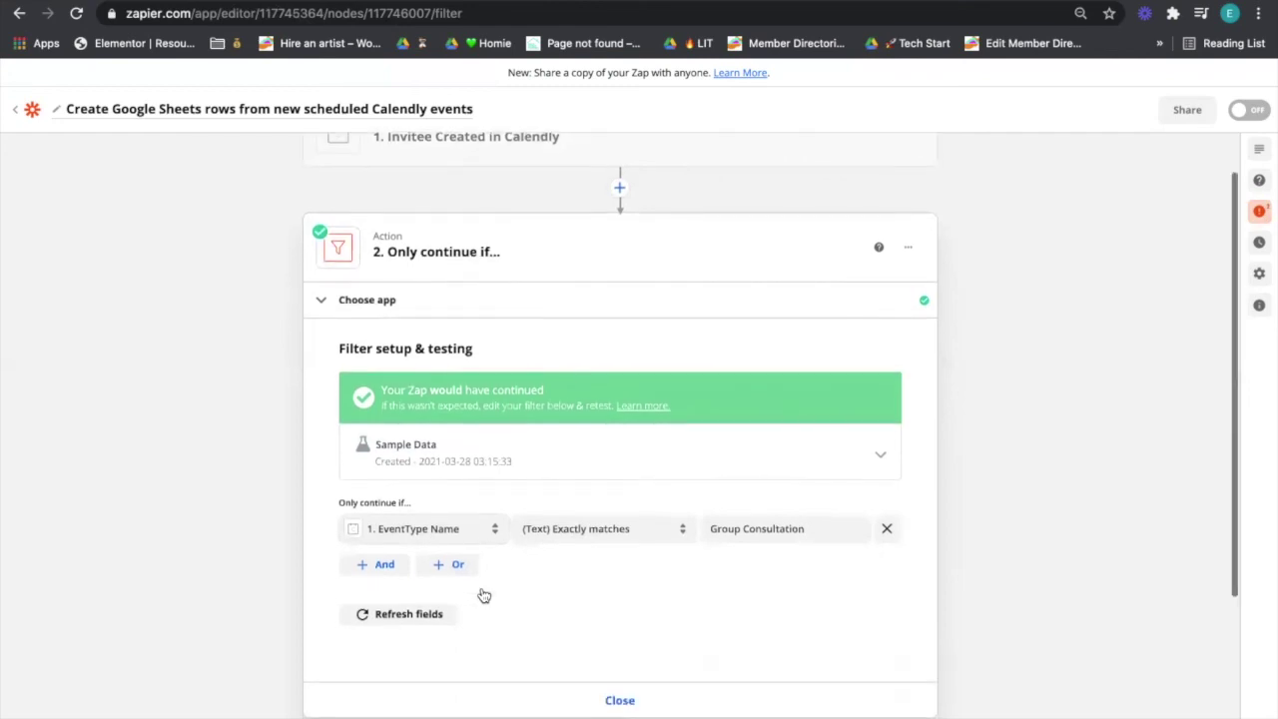
click(333, 112)
text(Group COnsu)
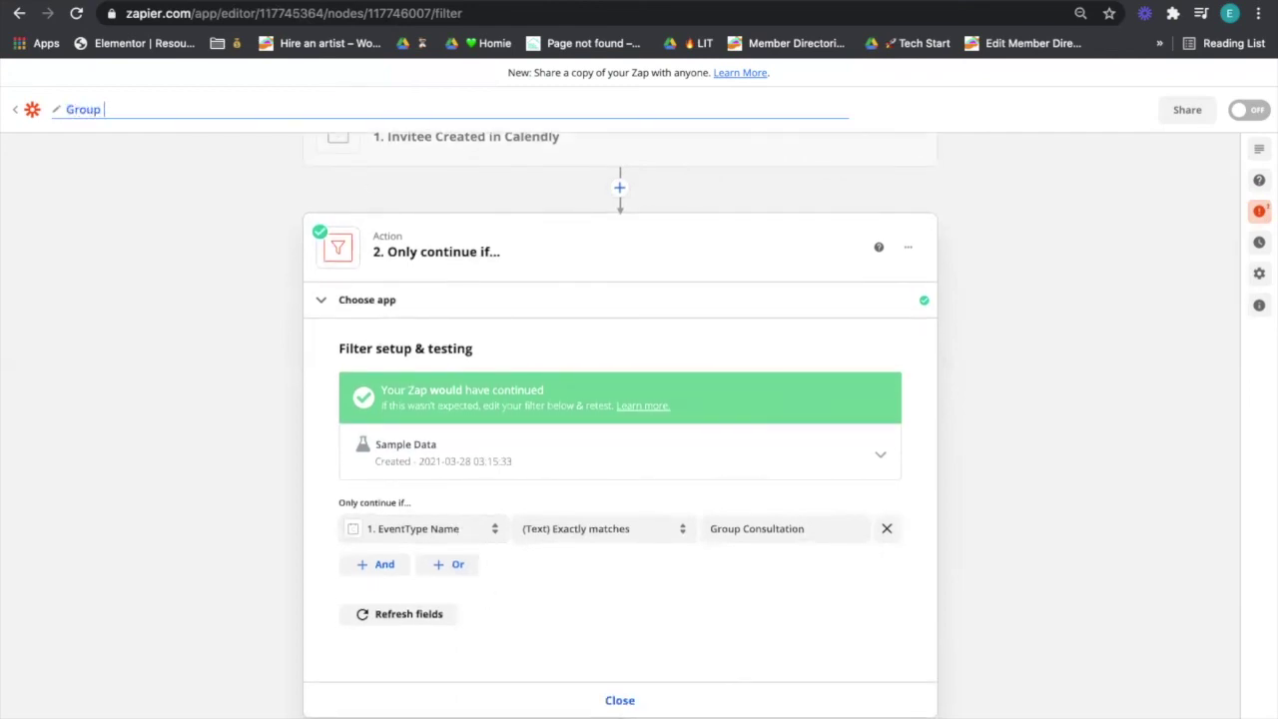
key(BackSpace)
key(BackSpace)
key(BackSpace)
key(BackSpace)
text(onsultation (calendly > )
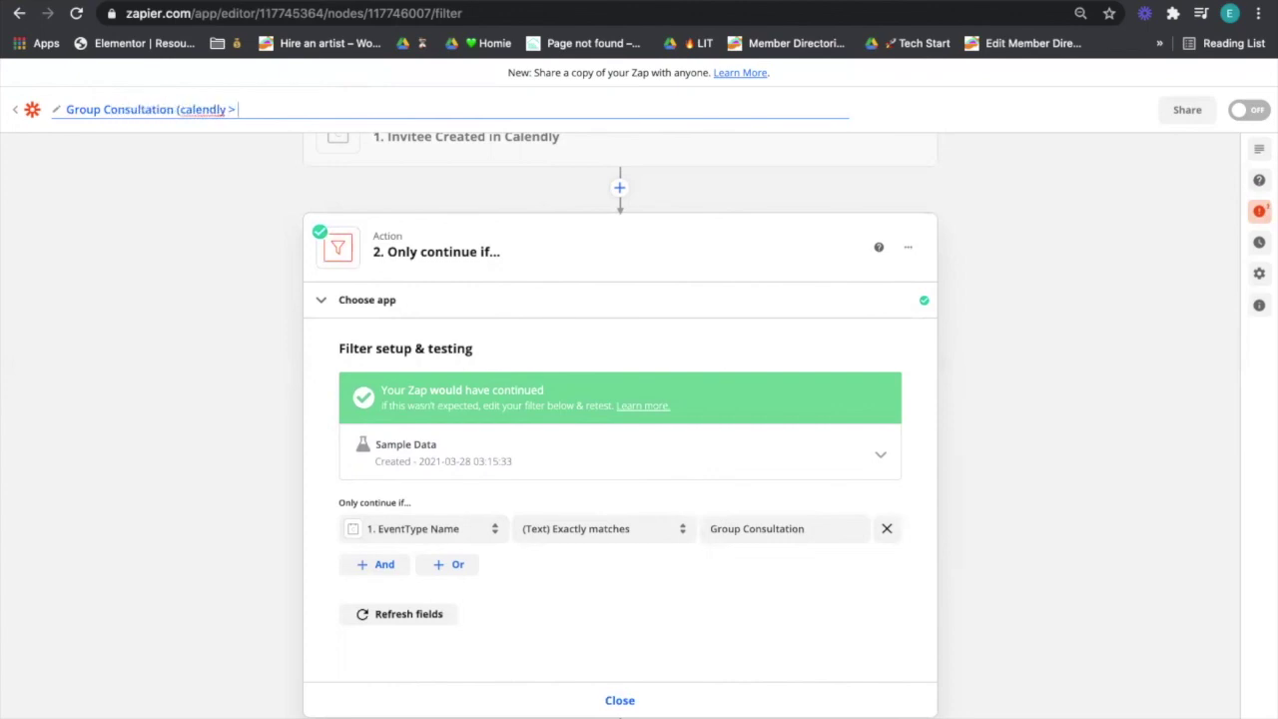
text(spreadsheet > ac))
key(Return)
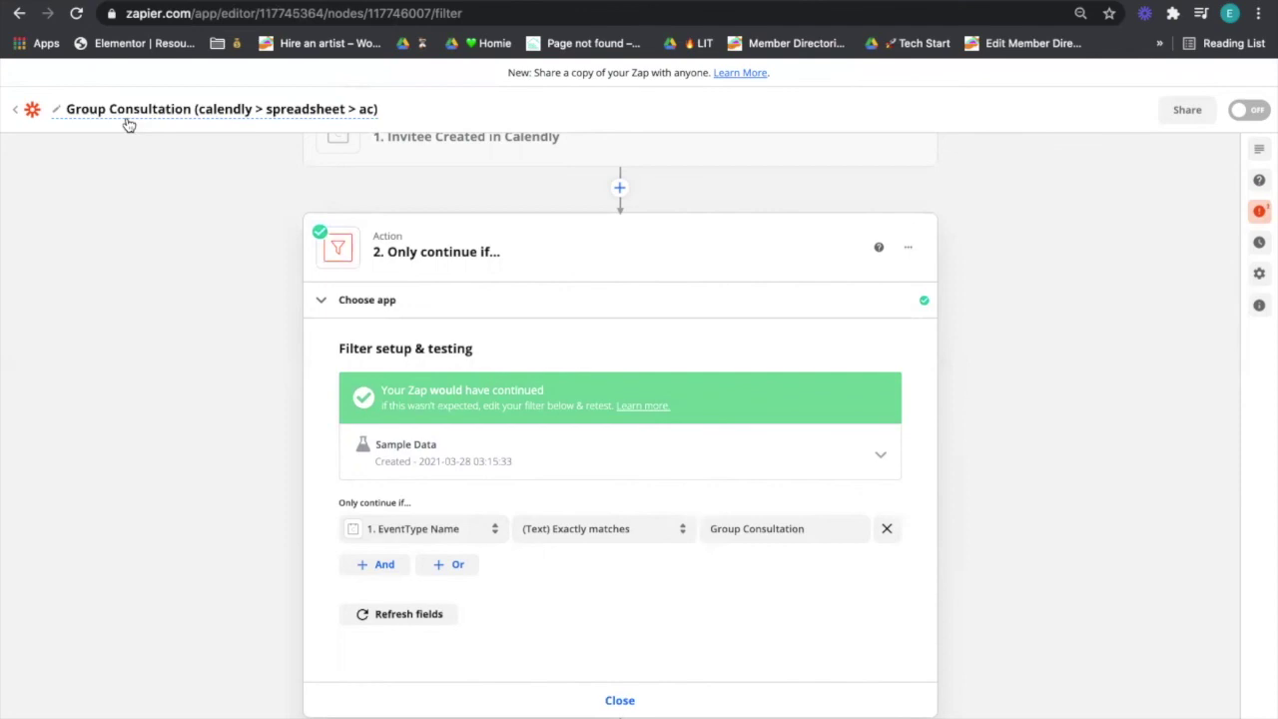
Look over the finished Zap, then switch to the ActiveCampaign lists page
scroll(654, 469, down, 1)
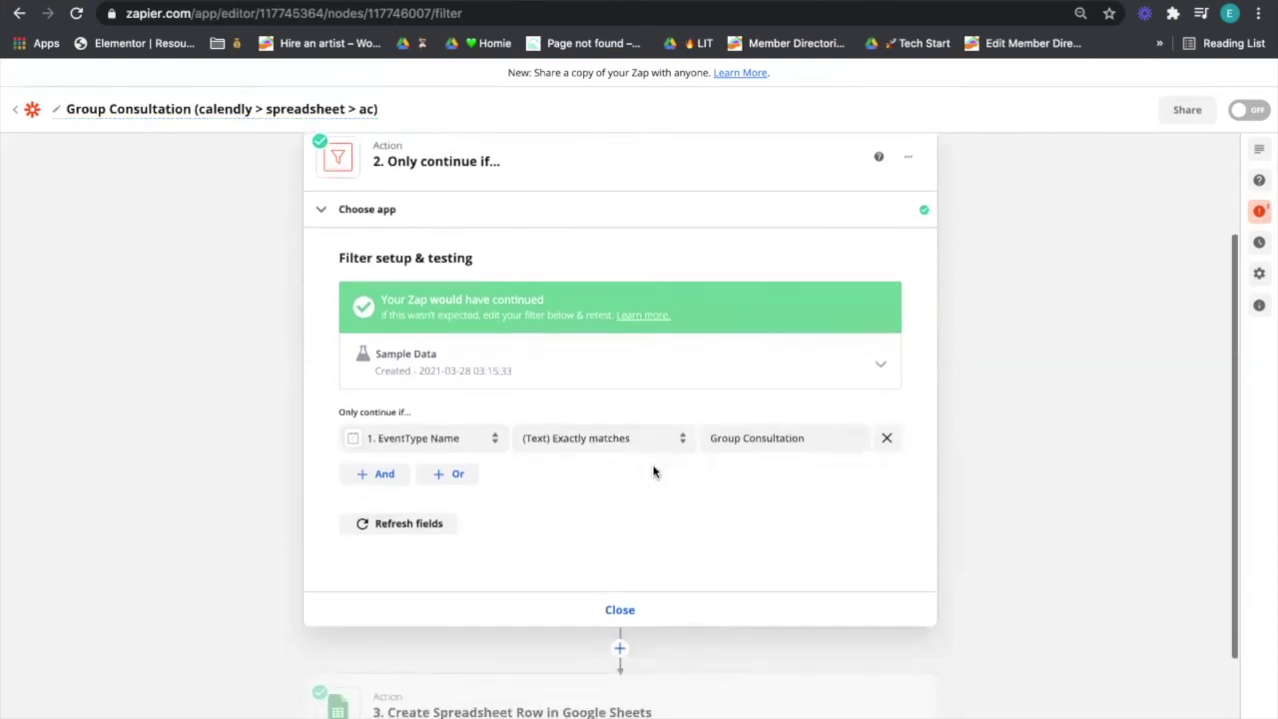
scroll(654, 472, down, 2)
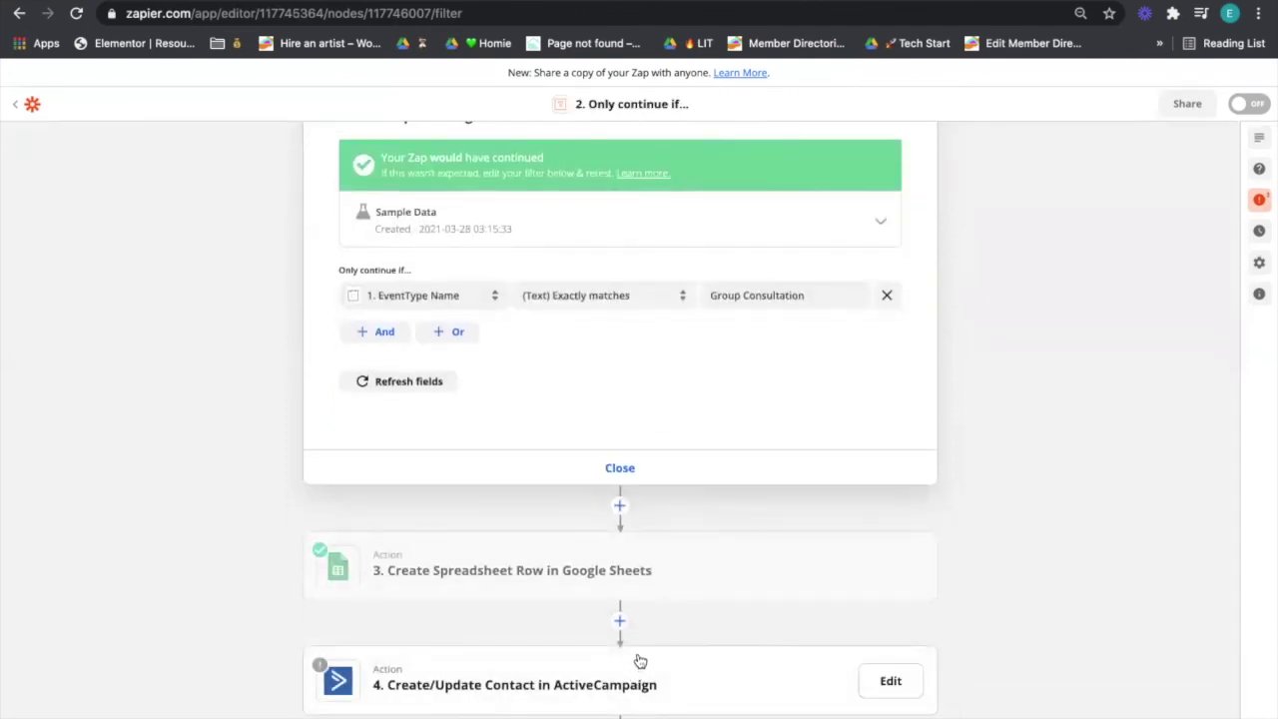
scroll(822, 384, up, 3)
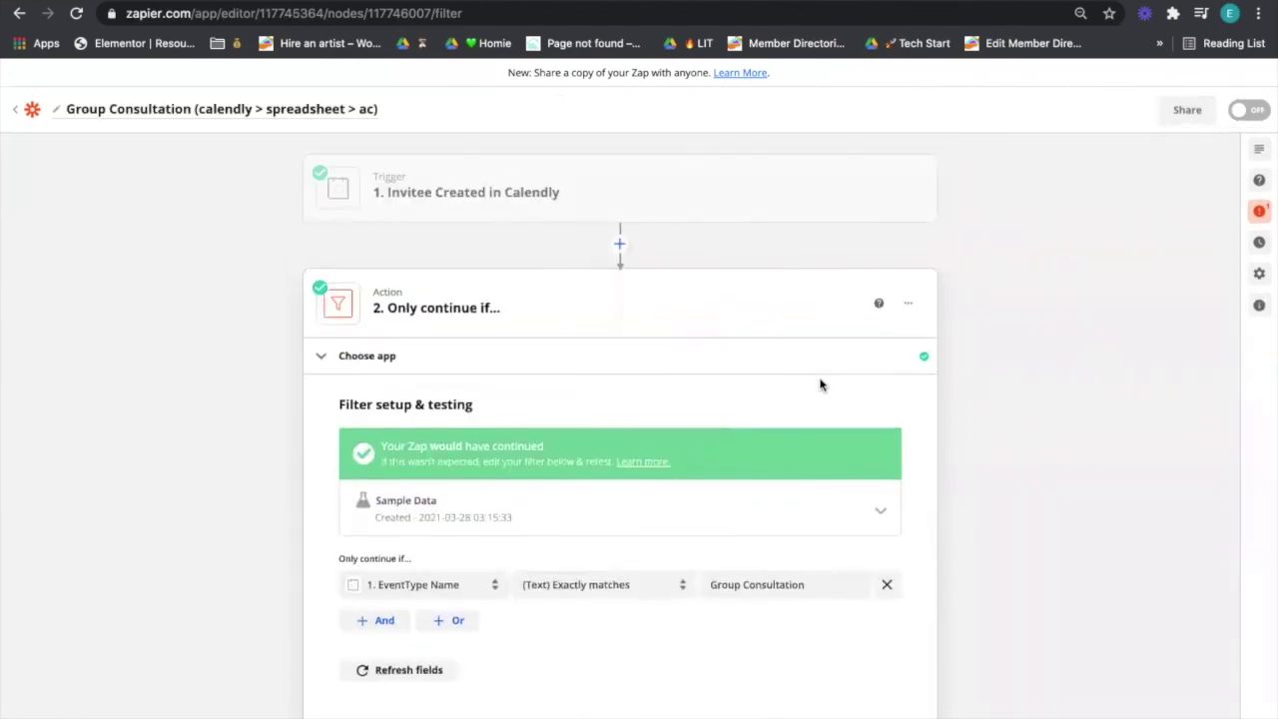
scroll(853, 496, down, 3)
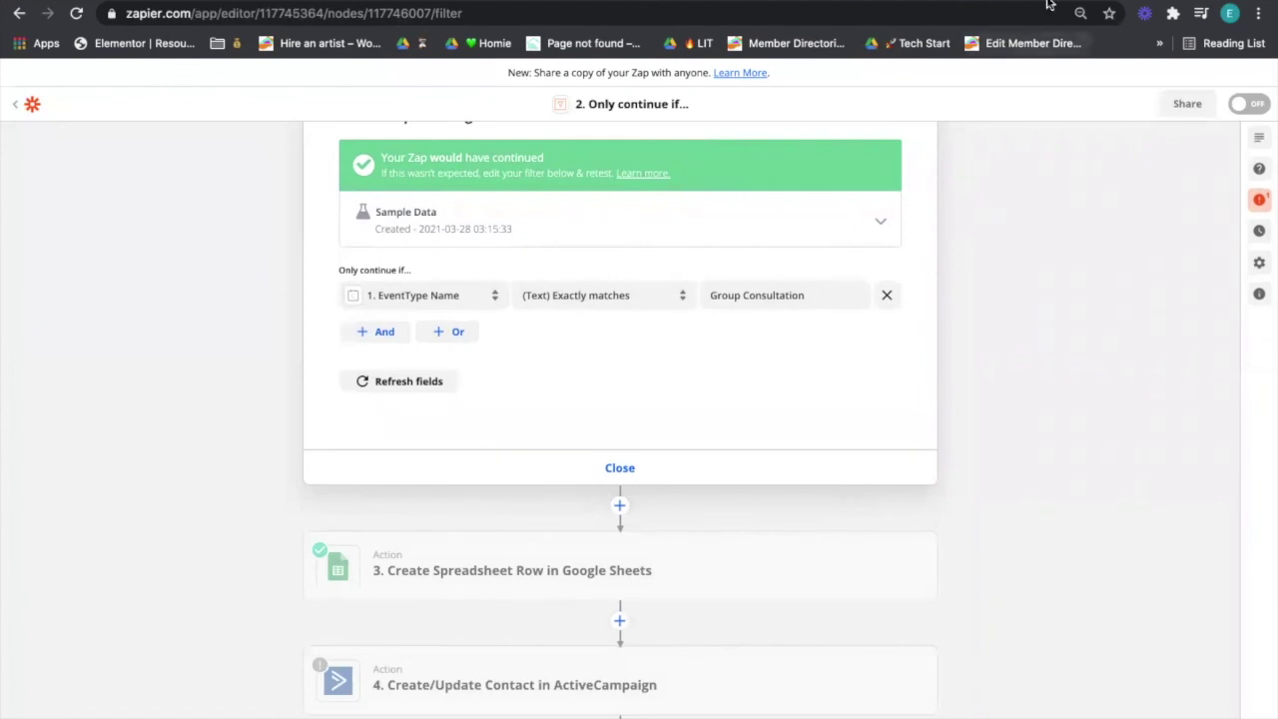
key(ctrl+Tab)
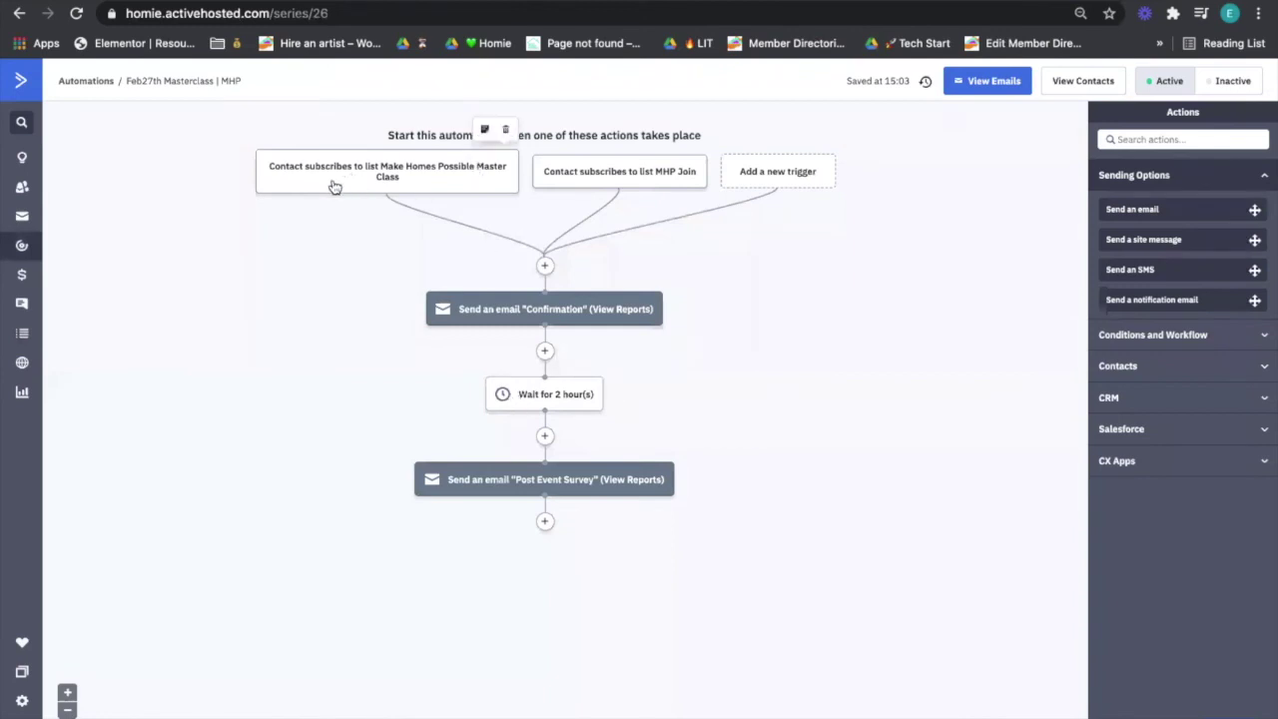
Inspect the Feb27th Masterclass | MHP automation's trigger, Confirmation email, 2-hour wait and Post Event Survey email
mouse_move(314, 173)
mouse_move(566, 307)
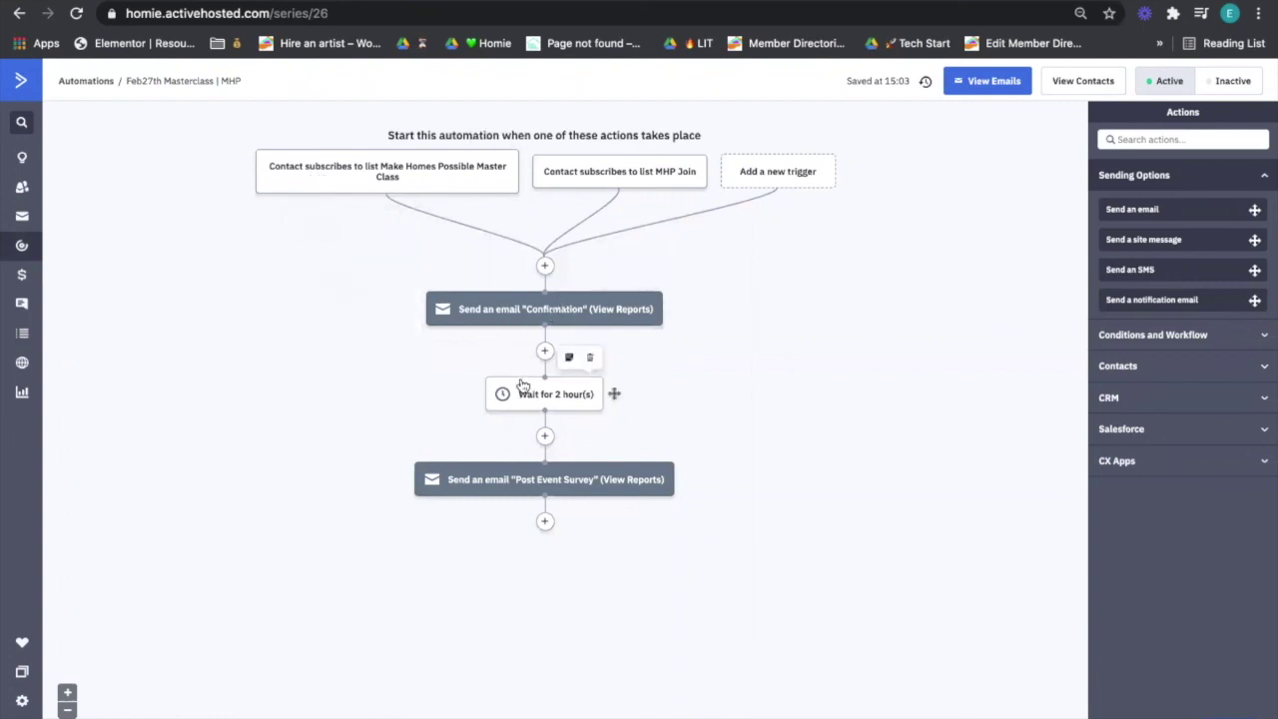
mouse_move(511, 466)
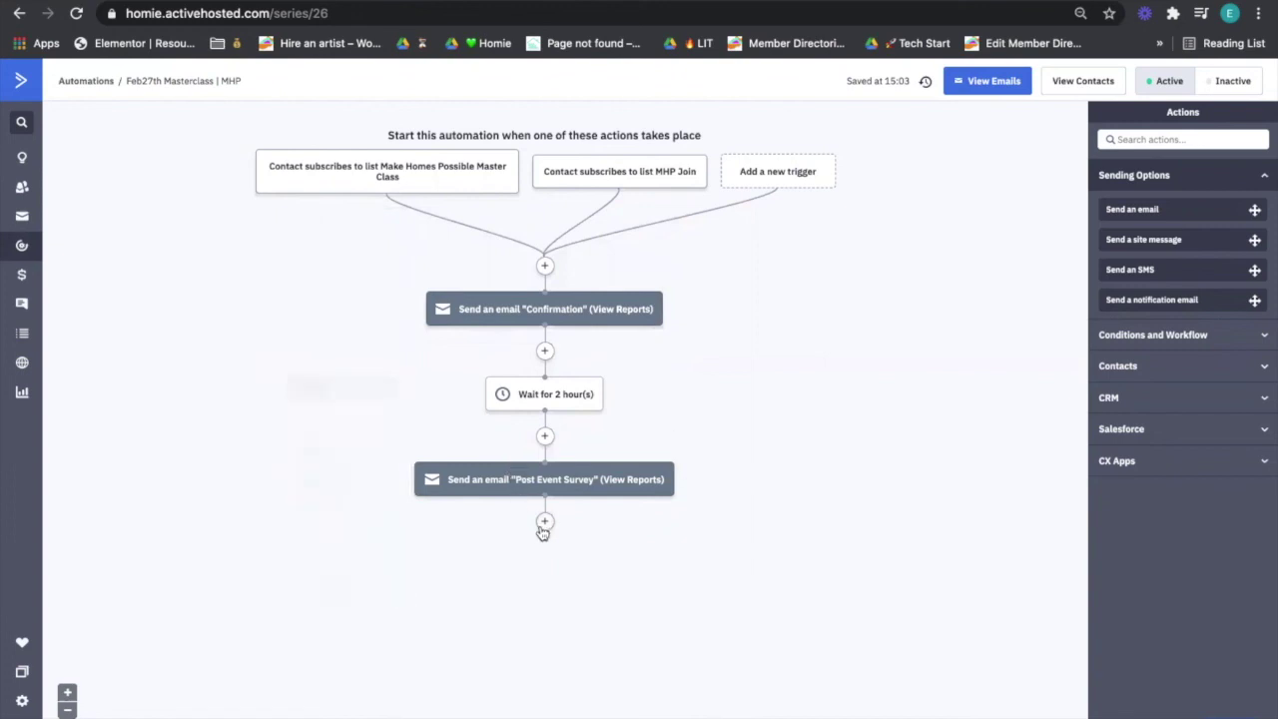